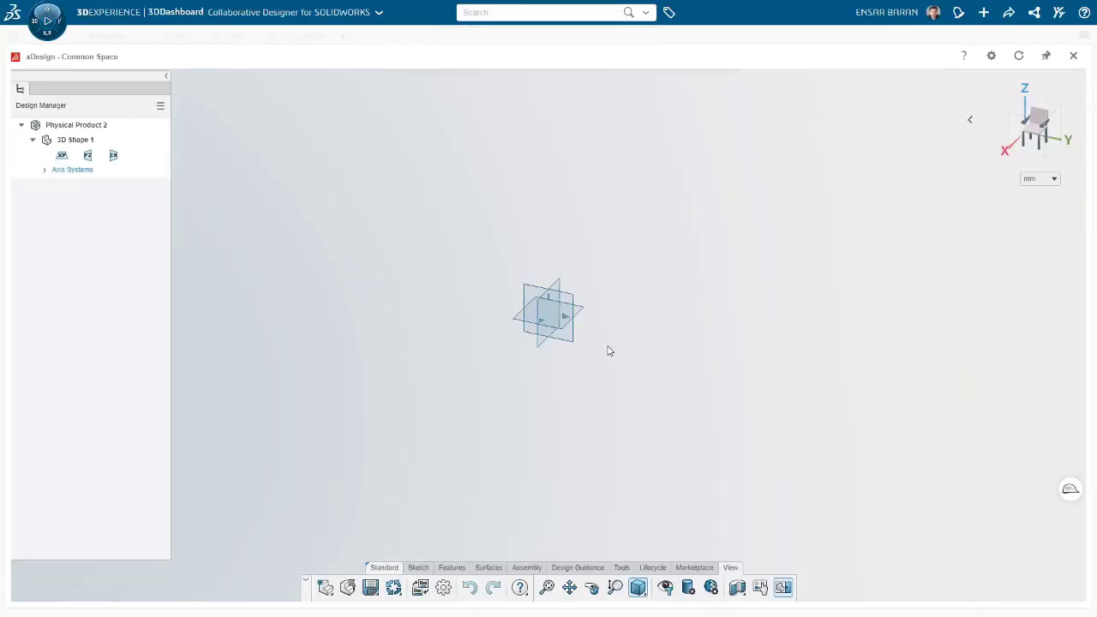
Start a sketch on the XY plane and draw a center rectangle at the origin.
{"action": "left_click", "coordinate": [579, 315]}
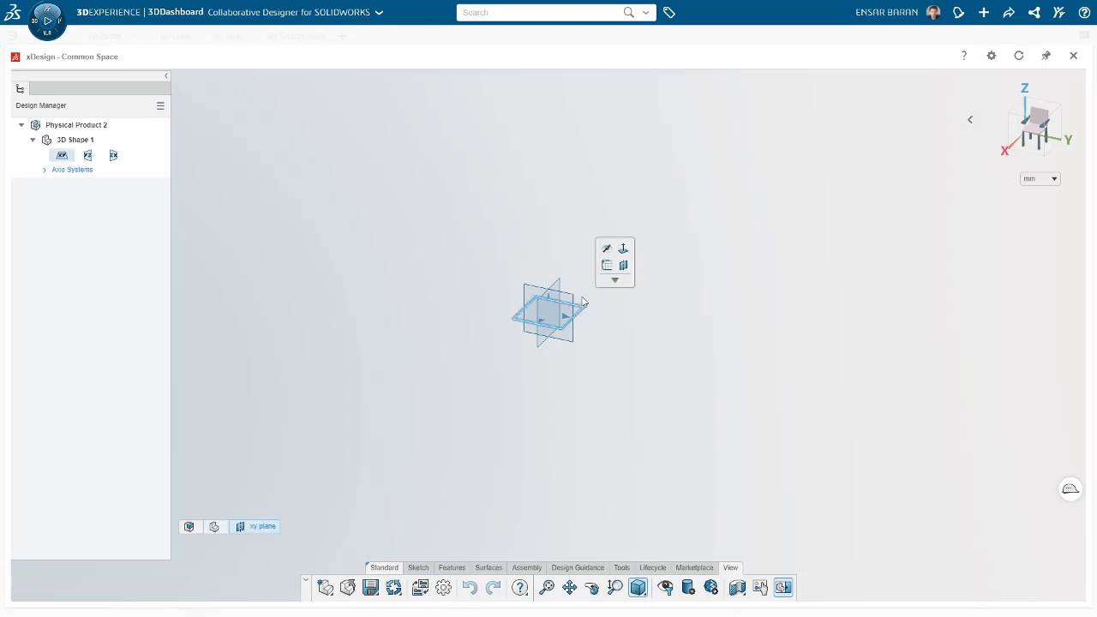
{"action": "left_click", "coordinate": [606, 264]}
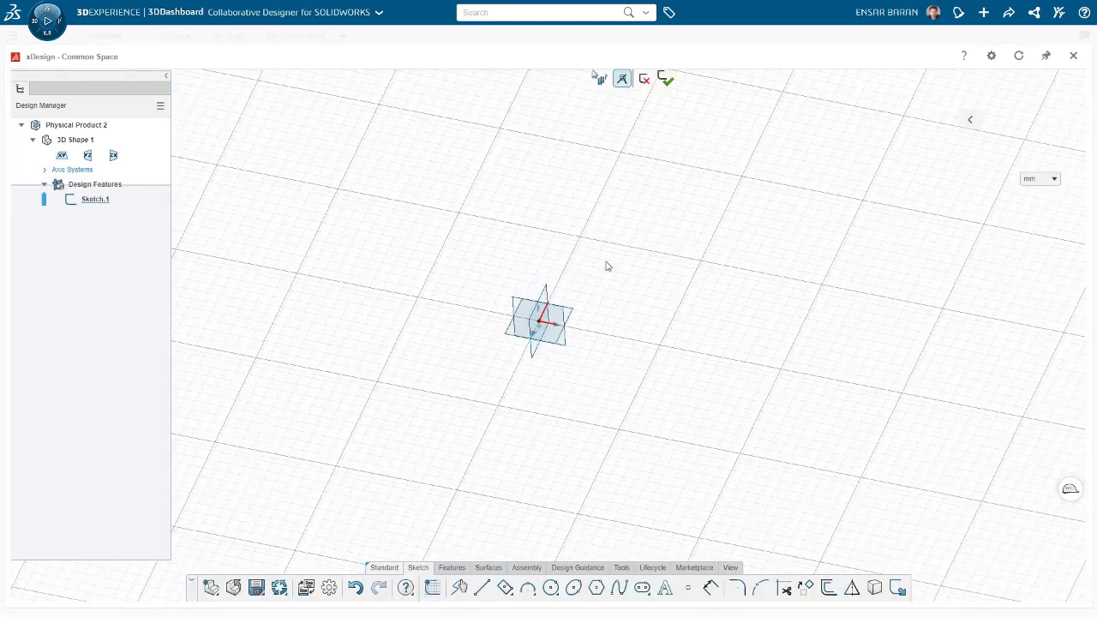
{"action": "left_click", "coordinate": [511, 595]}
{"action": "left_click", "coordinate": [547, 506]}
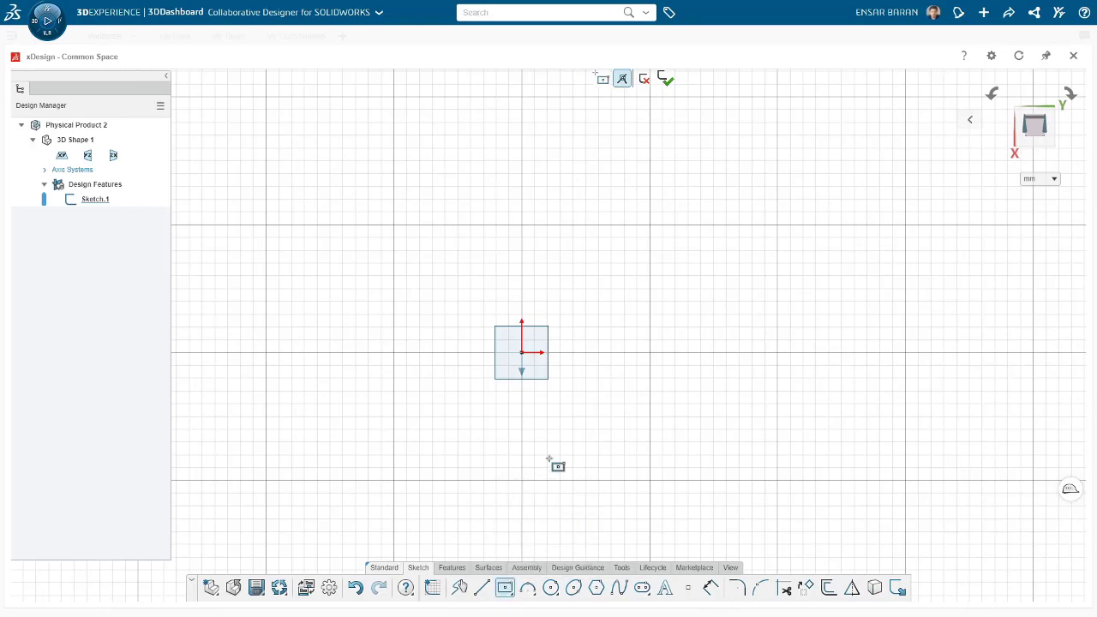
{"action": "left_click", "coordinate": [646, 341]}
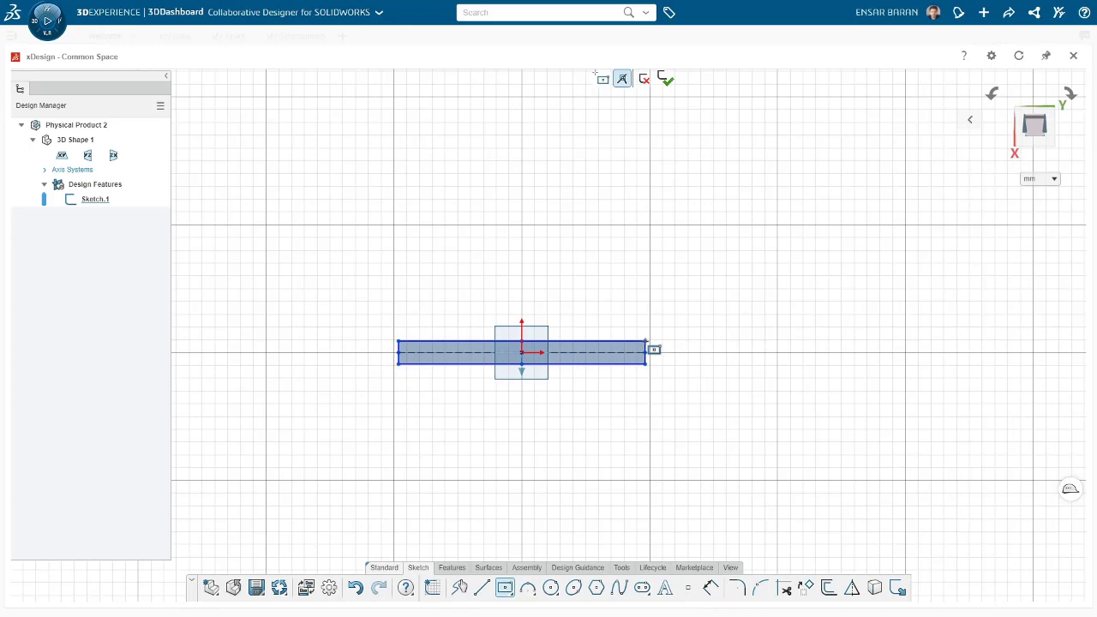
Dimension the rectangle 20 mm high and 200 mm long, then finish the sketch.
{"action": "left_click", "coordinate": [710, 587]}
{"action": "left_click", "coordinate": [648, 352]}
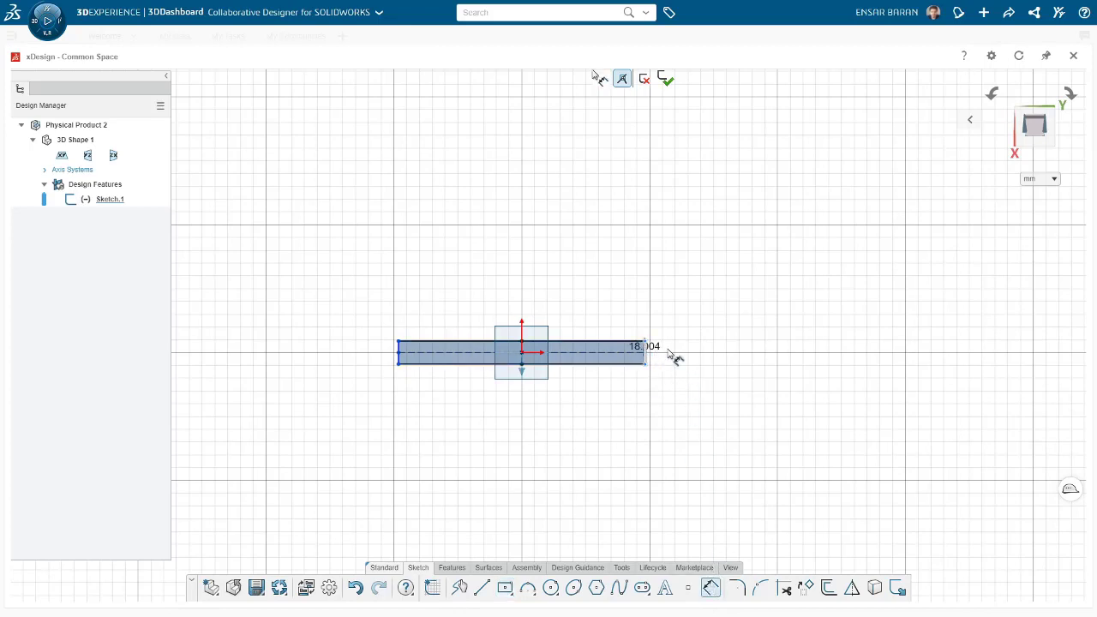
{"action": "left_click", "coordinate": [670, 351]}
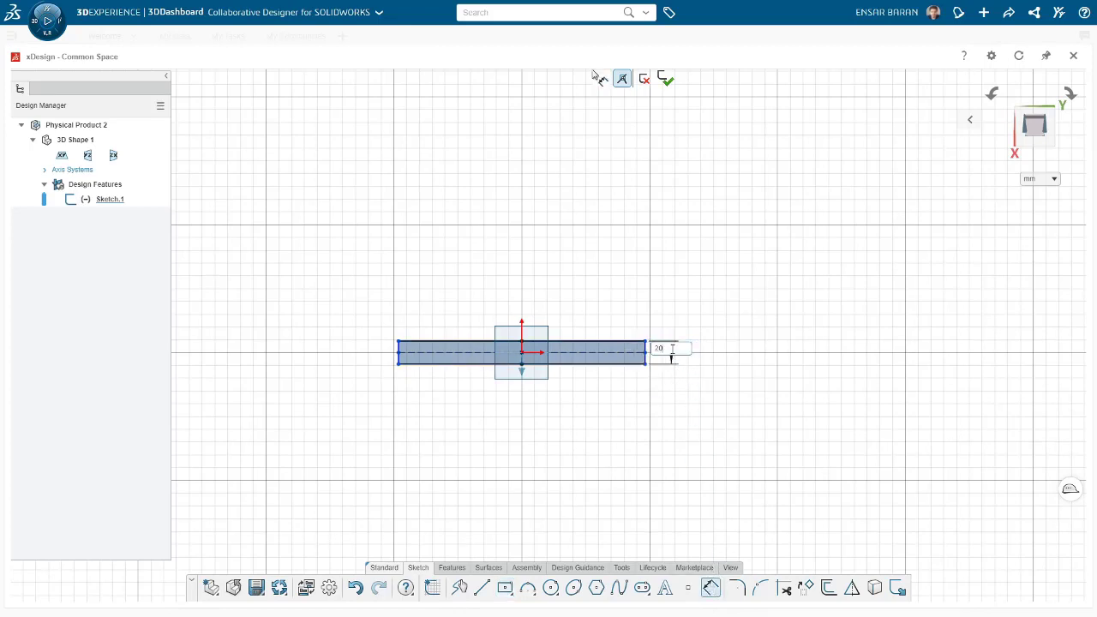
{"action": "key", "text": "Return"}
{"action": "left_click", "coordinate": [633, 364]}
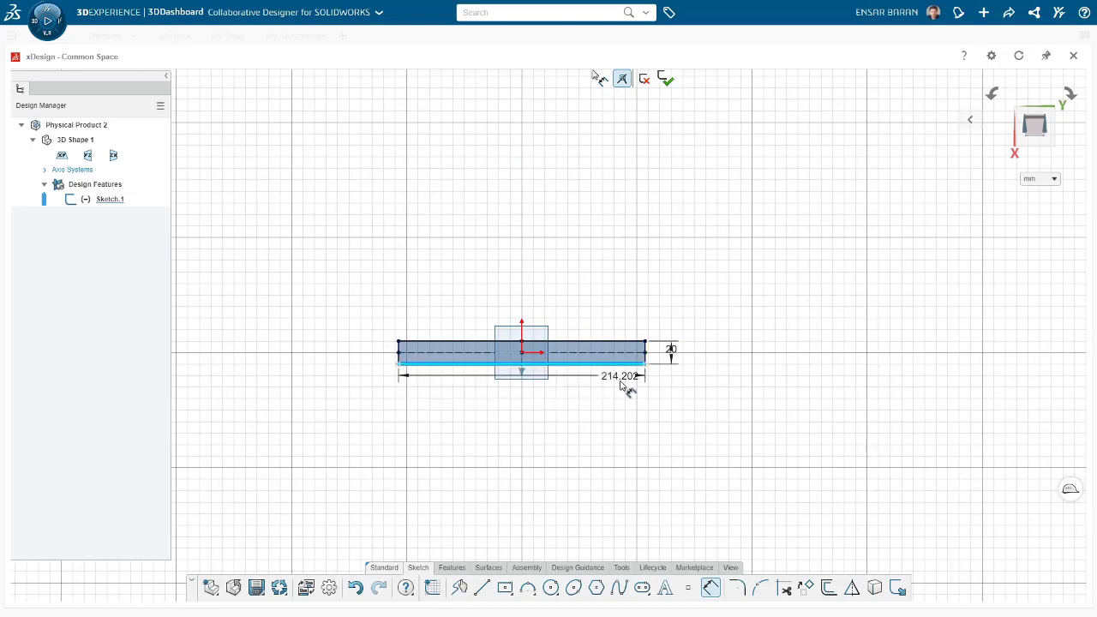
{"action": "left_click", "coordinate": [621, 379]}
{"action": "type", "text": "200"}
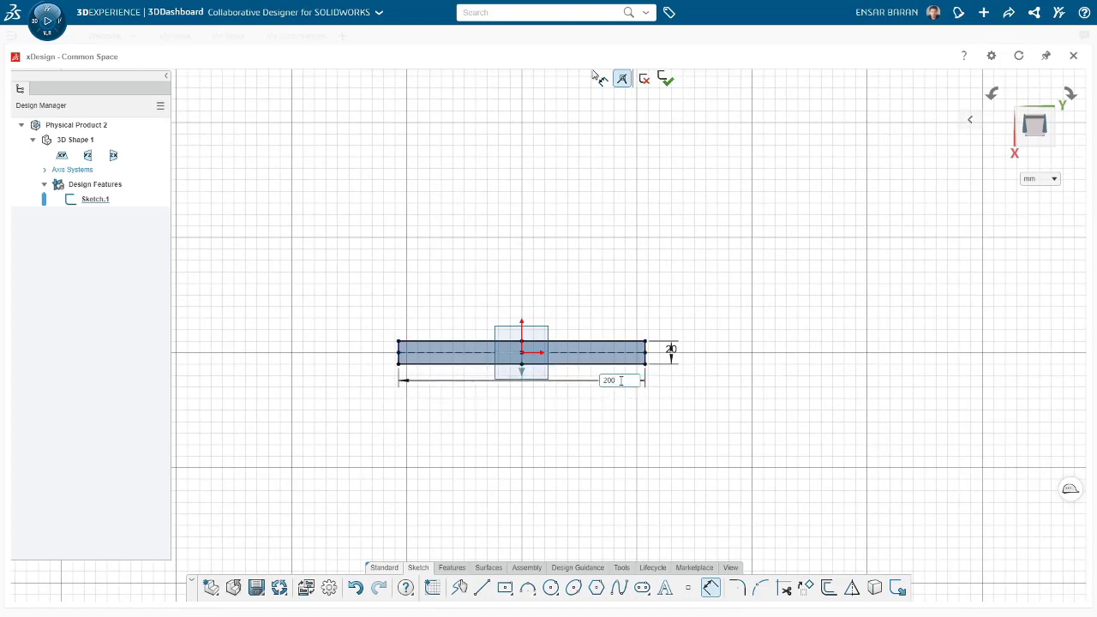
{"action": "key", "text": "Return"}
{"action": "middle_click_drag", "start_coordinate": [734, 428], "coordinate": [727, 423]}
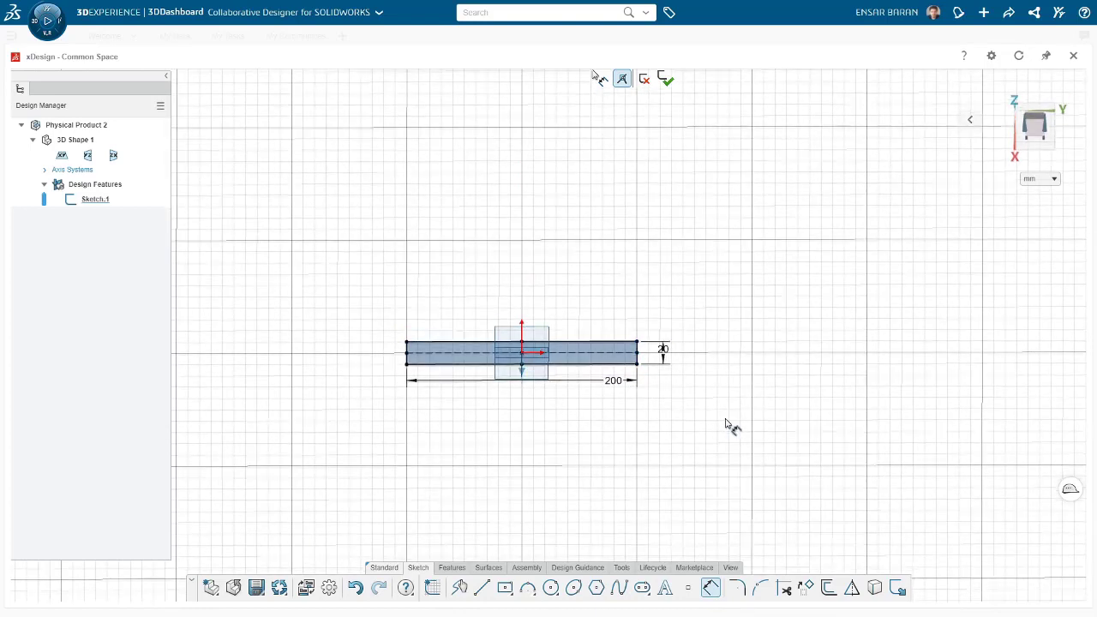
{"action": "left_click", "coordinate": [665, 79]}
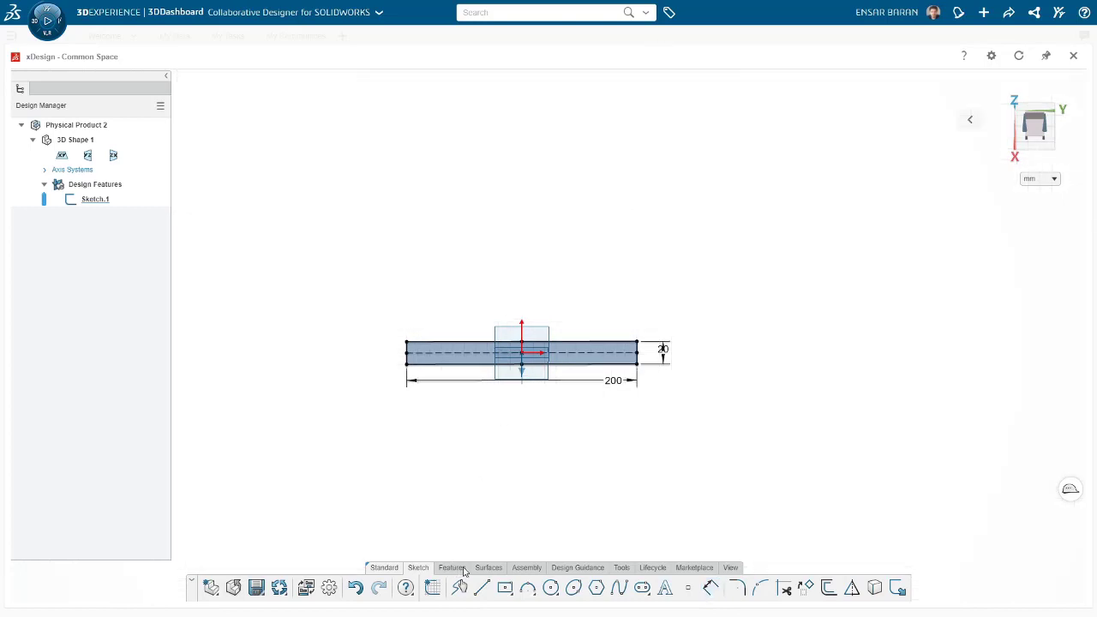
Create Plane.1 with the xy plane as reference and a 200 mm offset.
{"action": "left_click", "coordinate": [461, 568]}
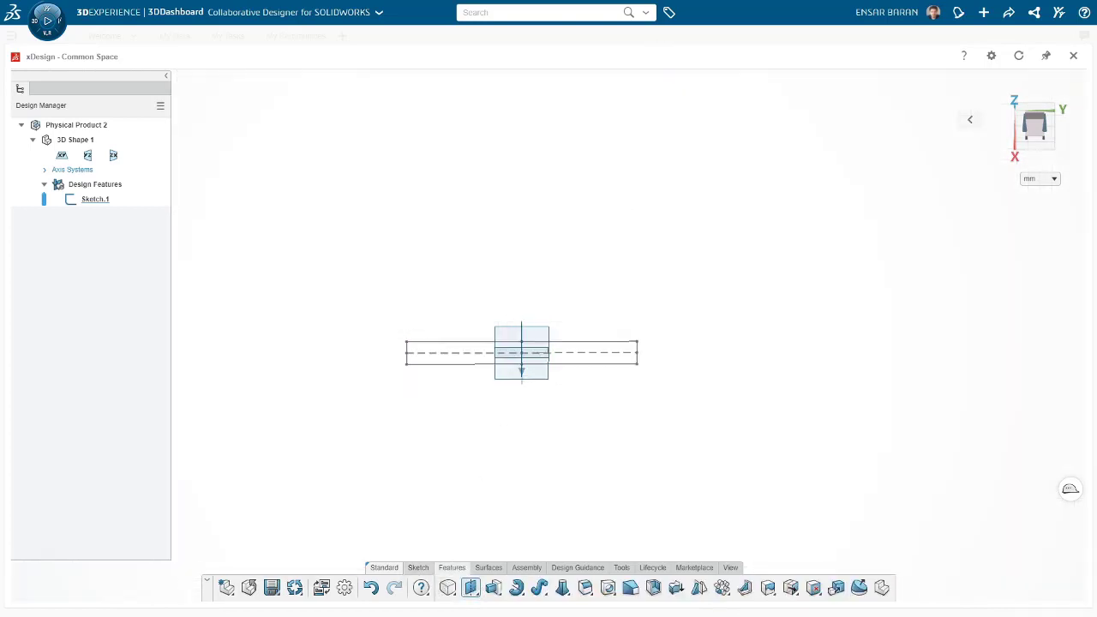
{"action": "mouse_move", "coordinate": [531, 455]}
{"action": "middle_mouse_down"}
{"action": "mouse_move", "coordinate": [738, 352]}
{"action": "mouse_move", "coordinate": [773, 377]}
{"action": "mouse_move", "coordinate": [538, 382]}
{"action": "middle_mouse_up"}
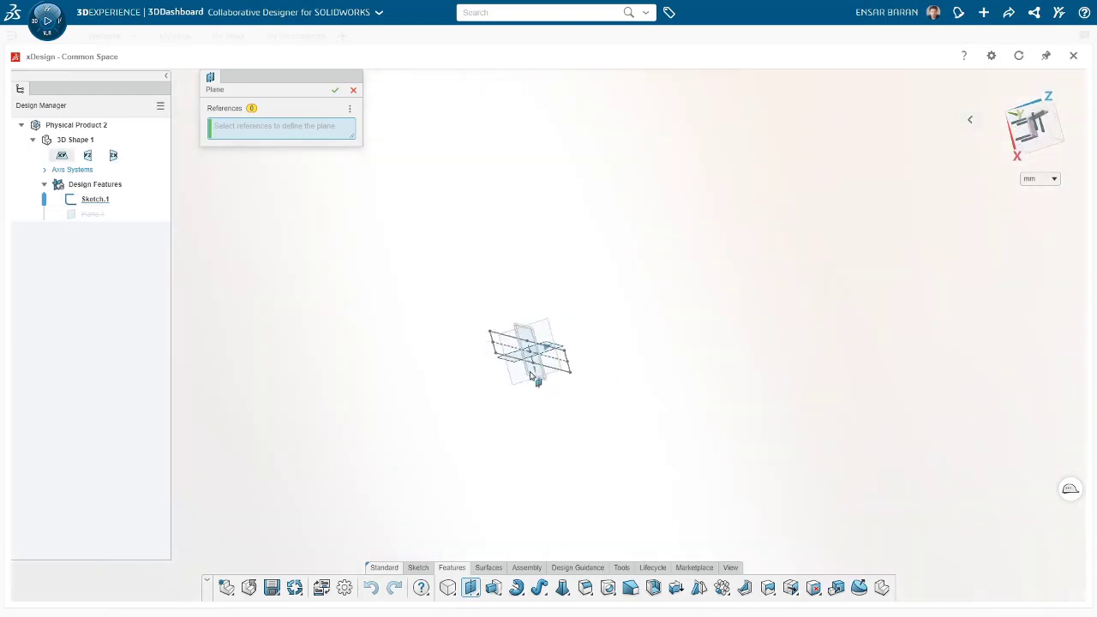
{"action": "left_click", "coordinate": [531, 376]}
{"action": "type", "text": "200"}
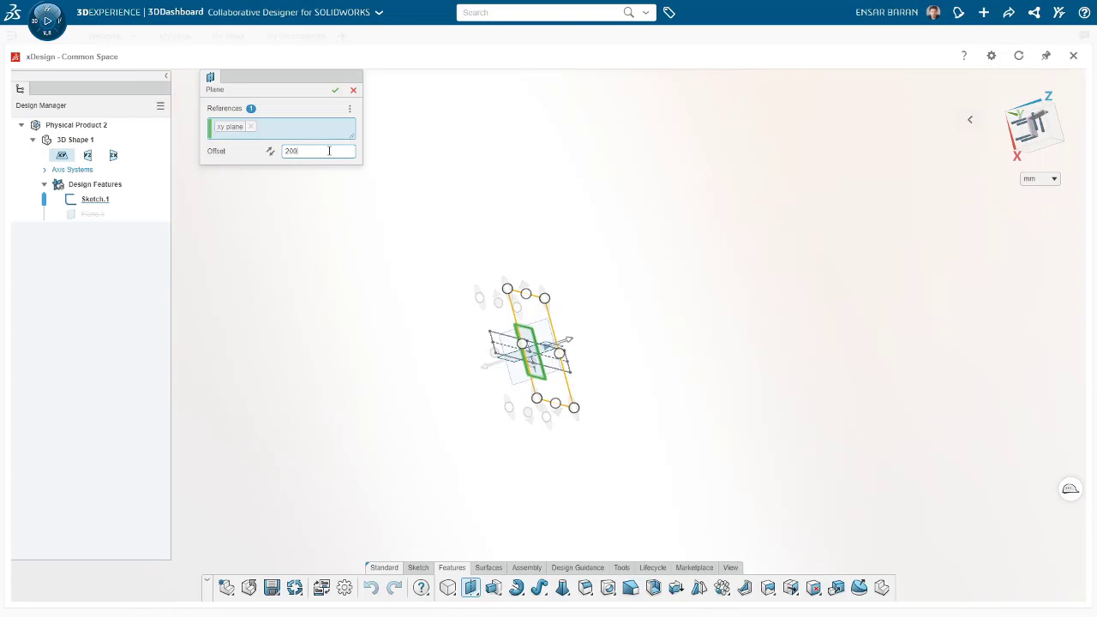
{"action": "key", "text": "Return"}
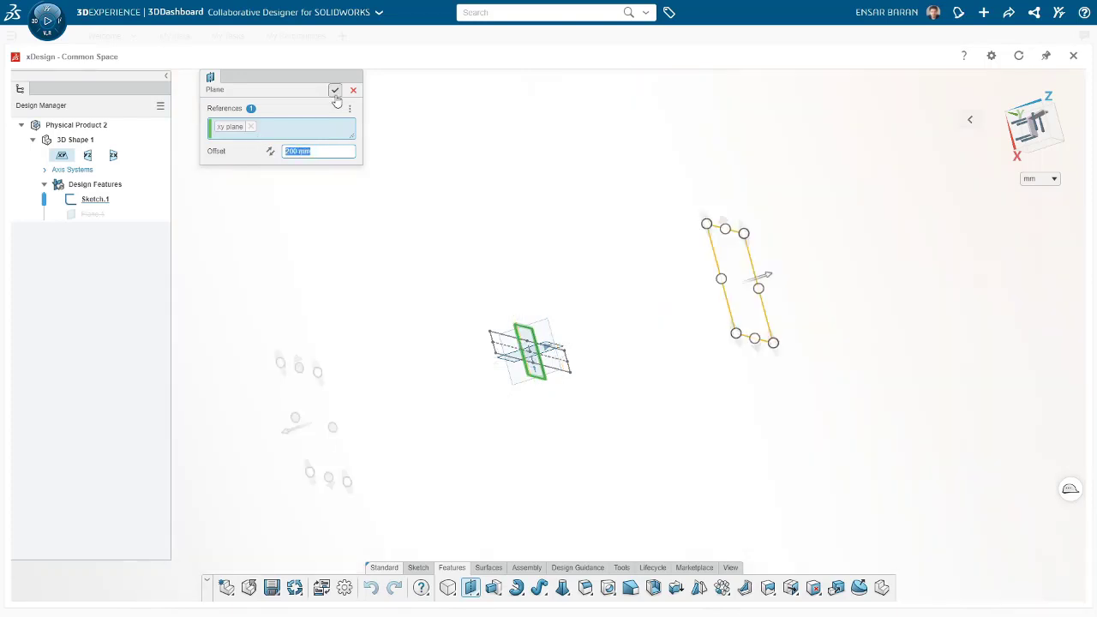
{"action": "left_click", "coordinate": [335, 92]}
{"action": "middle_click_drag", "start_coordinate": [845, 298], "coordinate": [708, 305]}
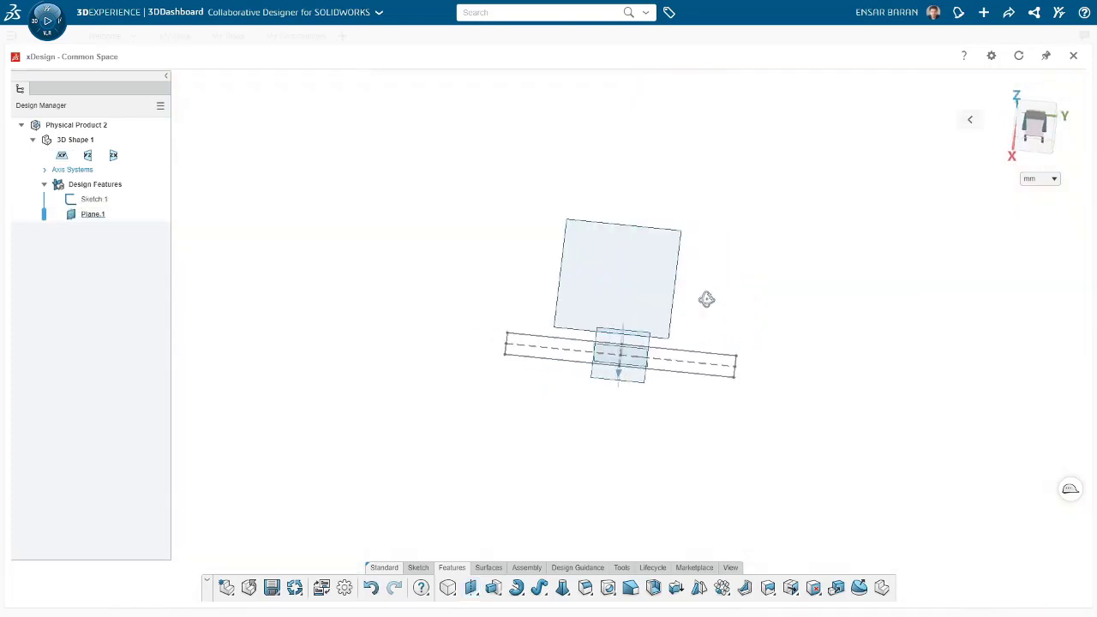
Sketch on Plane.1 a tilted 3 Point Center Rectangle centred at the origin.
{"action": "left_click", "coordinate": [672, 274]}
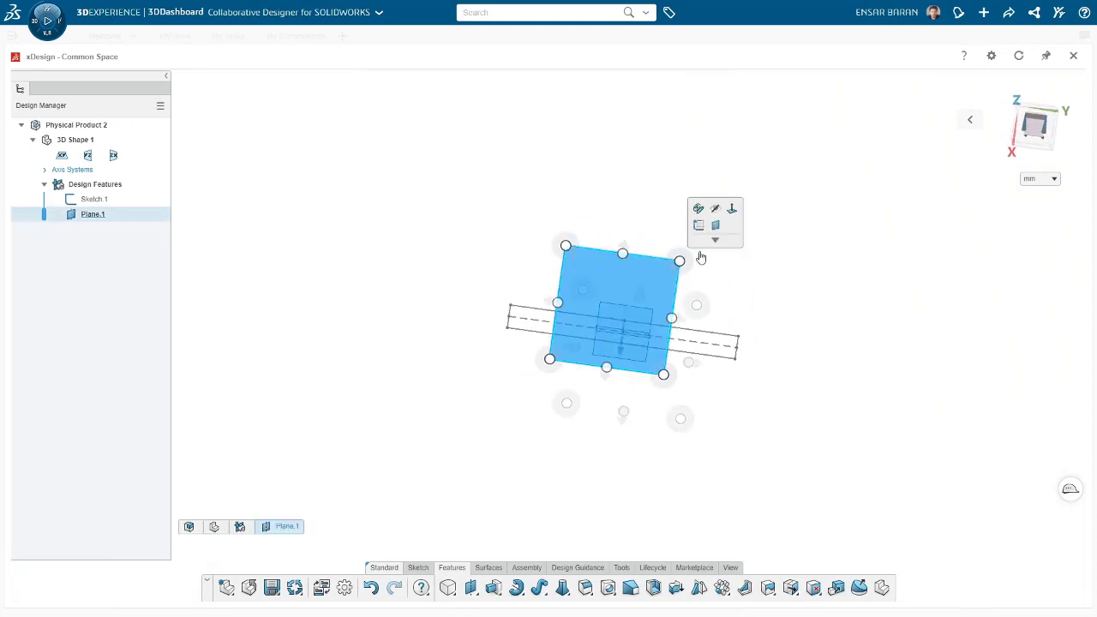
{"action": "left_click", "coordinate": [702, 229]}
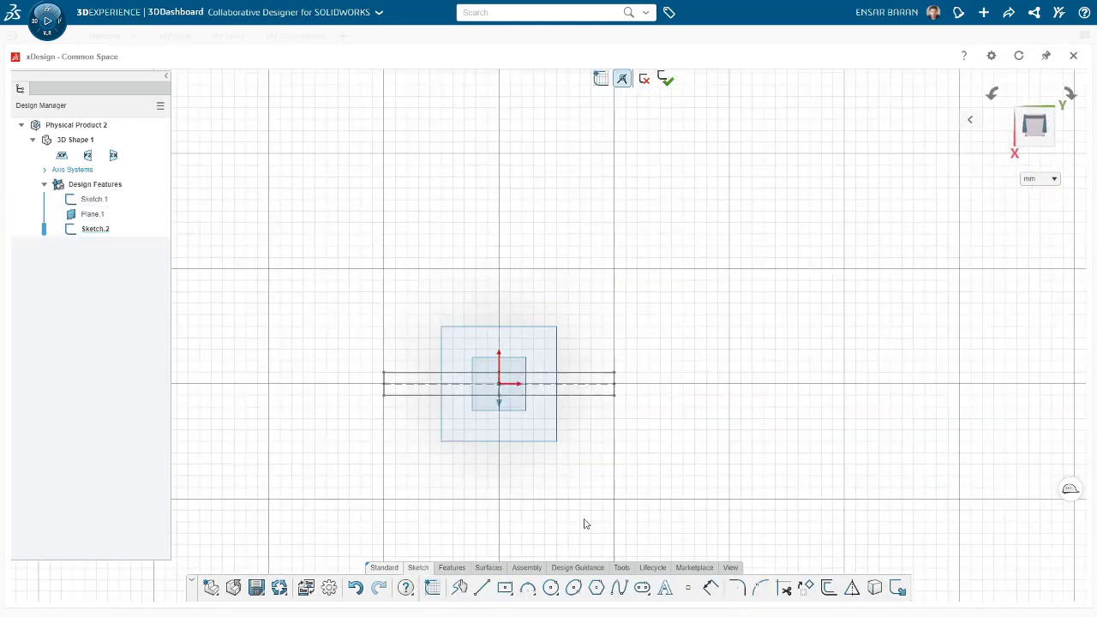
{"action": "left_click", "coordinate": [512, 600]}
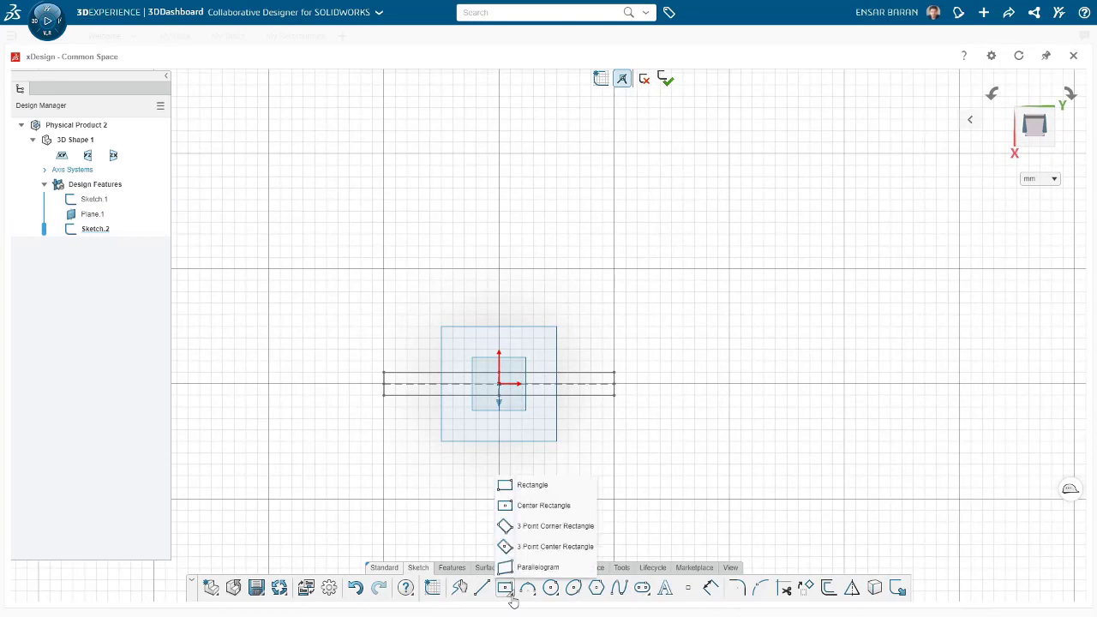
{"action": "left_click", "coordinate": [552, 547]}
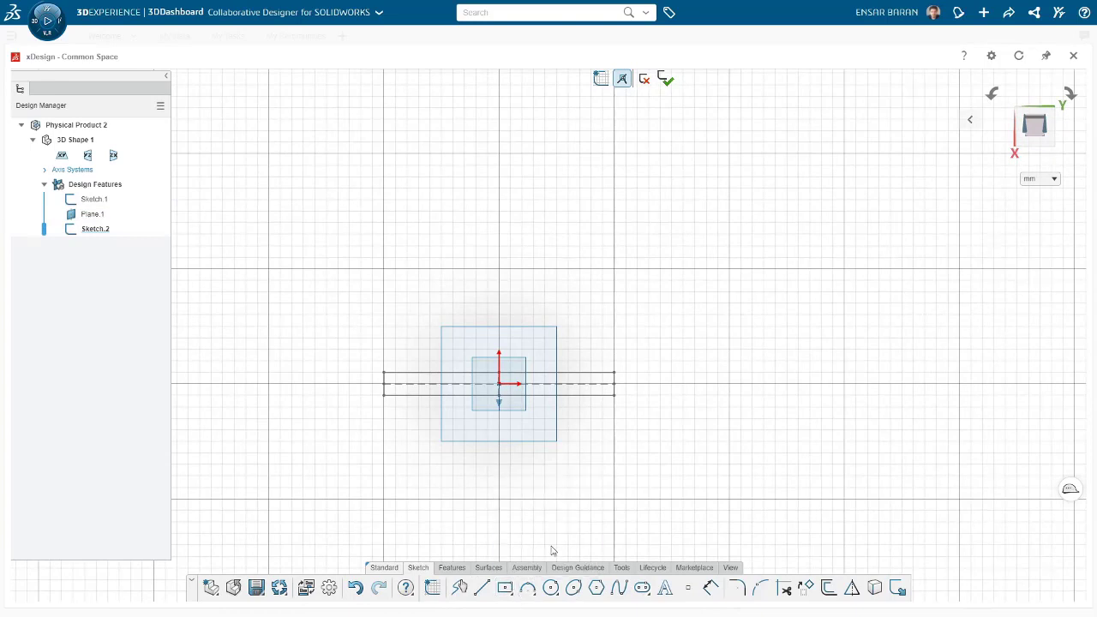
{"action": "left_click", "coordinate": [498, 384]}
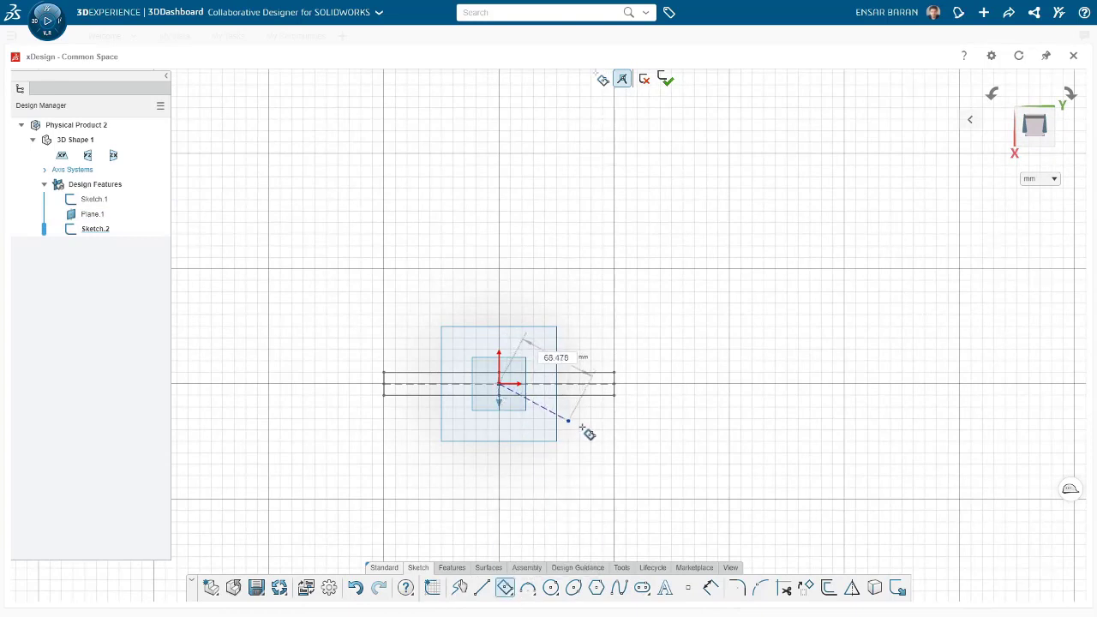
{"action": "left_click", "coordinate": [608, 441]}
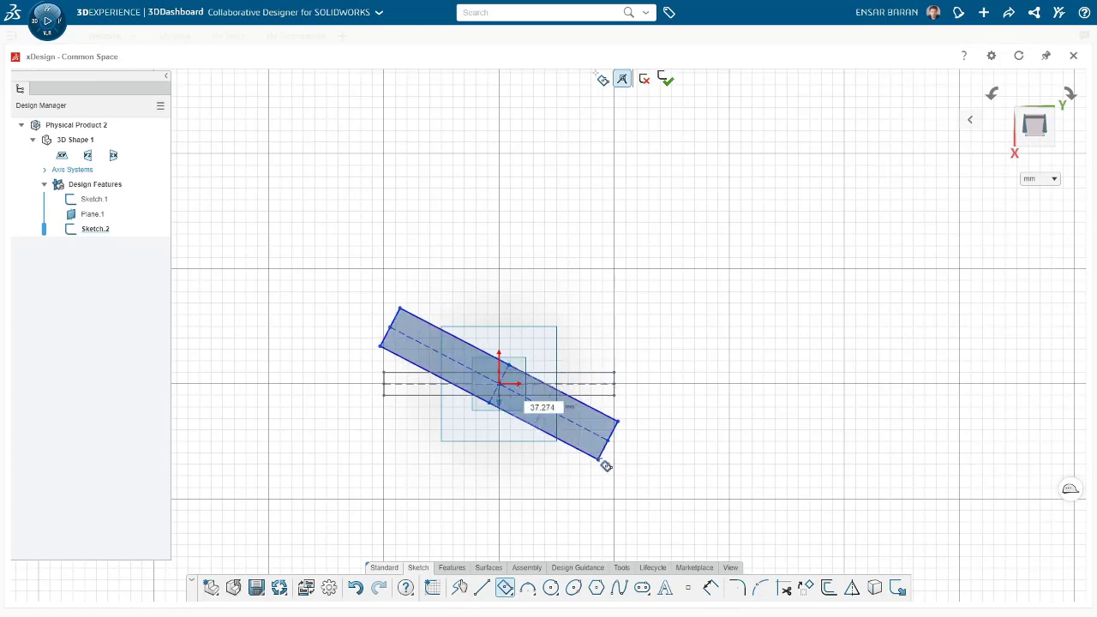
{"action": "left_click", "coordinate": [603, 459]}
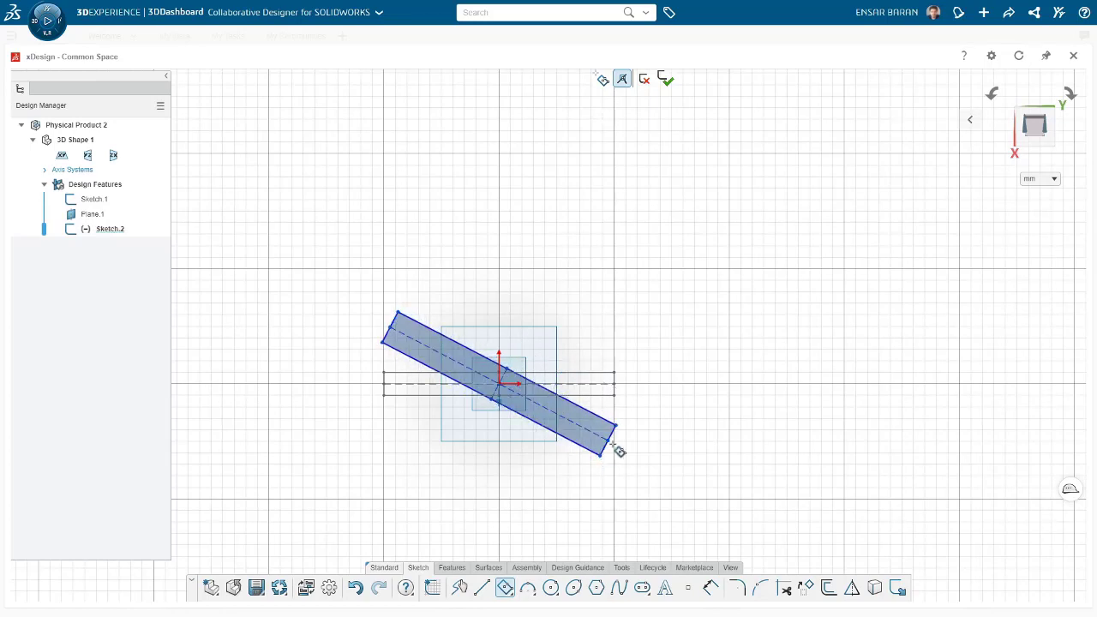
Make the tilted rectangle's short and long edges equal to Sketch.1's matching edges.
{"action": "left_click", "coordinate": [612, 437]}
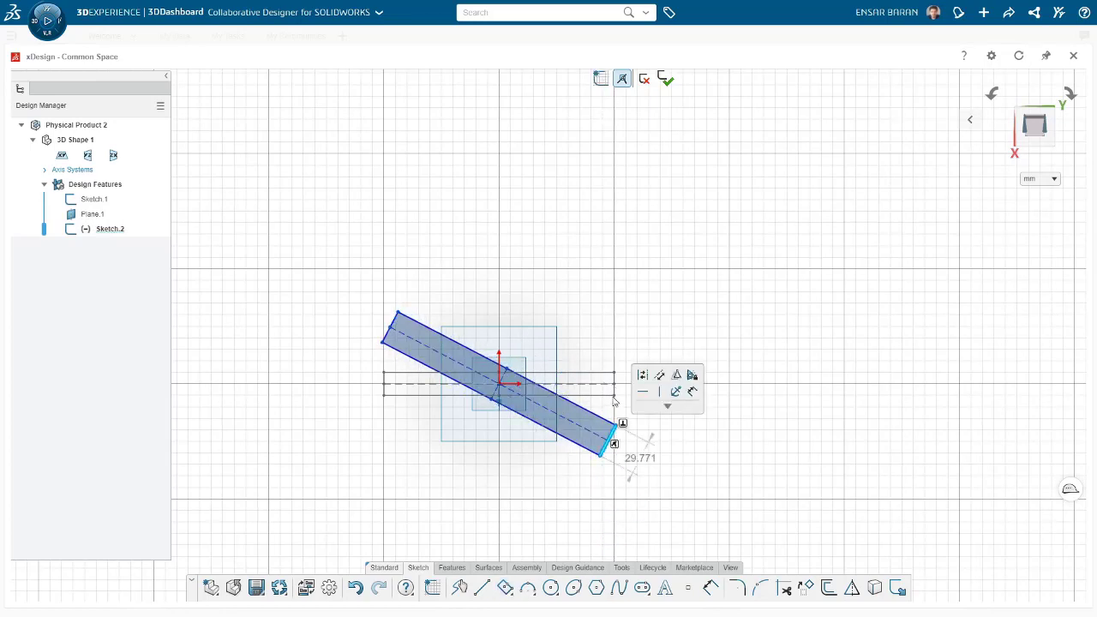
{"action": "left_click", "coordinate": [615, 383]}
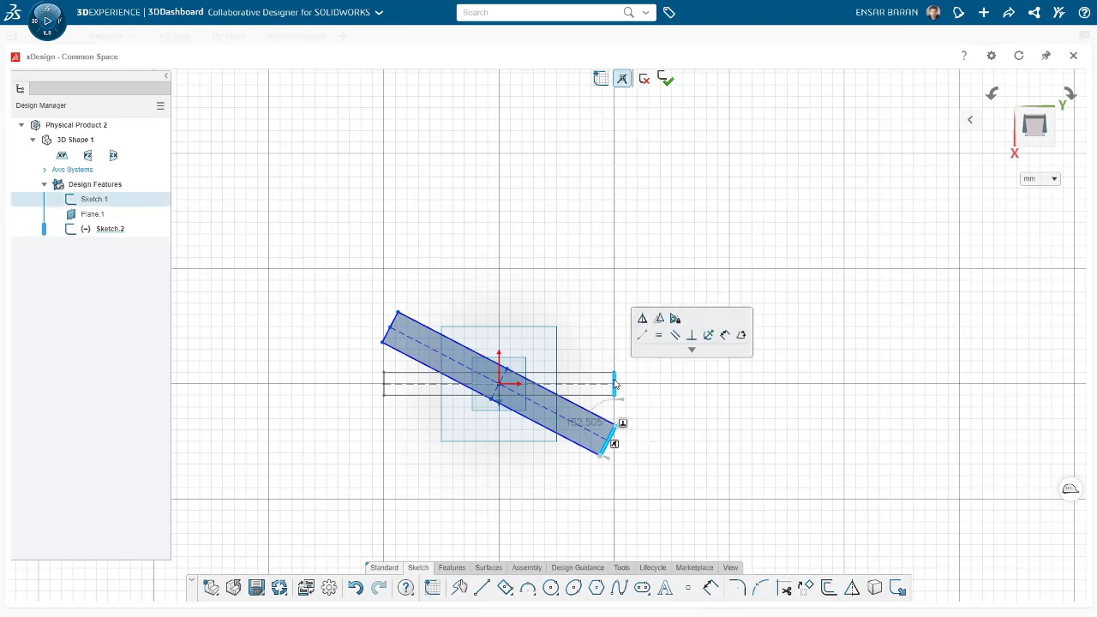
{"action": "left_click", "coordinate": [658, 336]}
{"action": "left_click", "coordinate": [677, 435]}
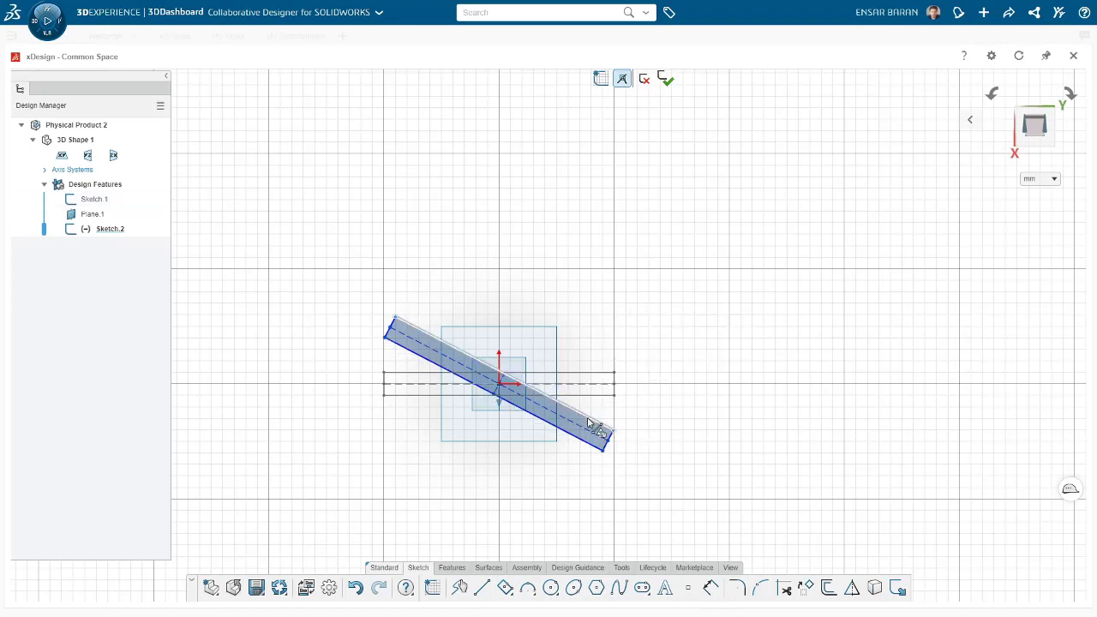
{"action": "left_click", "coordinate": [600, 424]}
{"action": "left_click", "coordinate": [598, 379]}
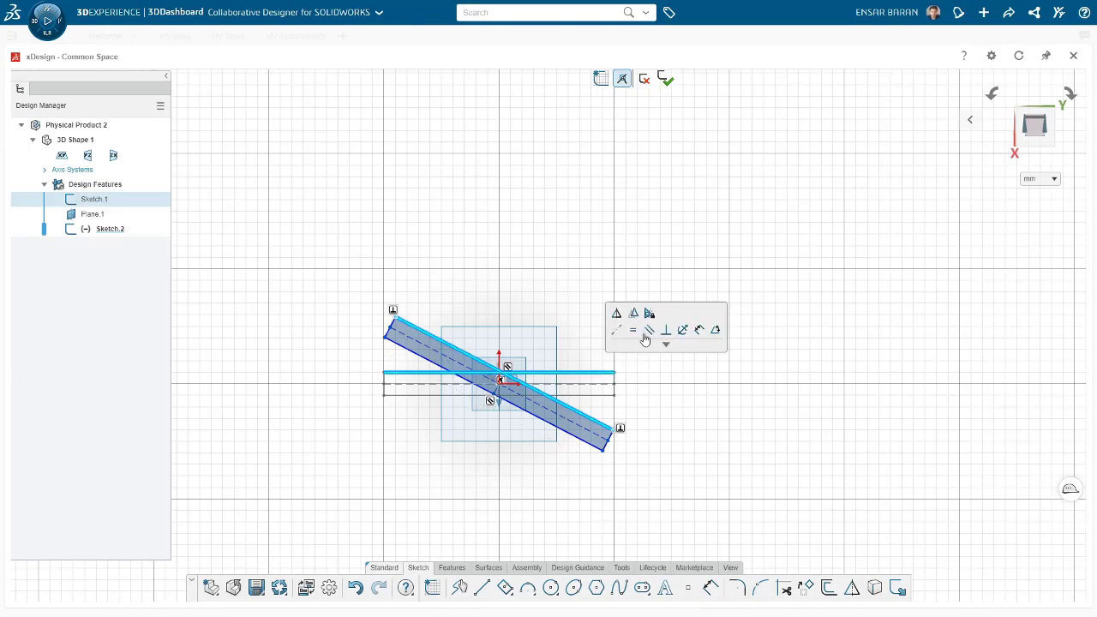
{"action": "left_click", "coordinate": [636, 336]}
{"action": "left_click", "coordinate": [710, 423]}
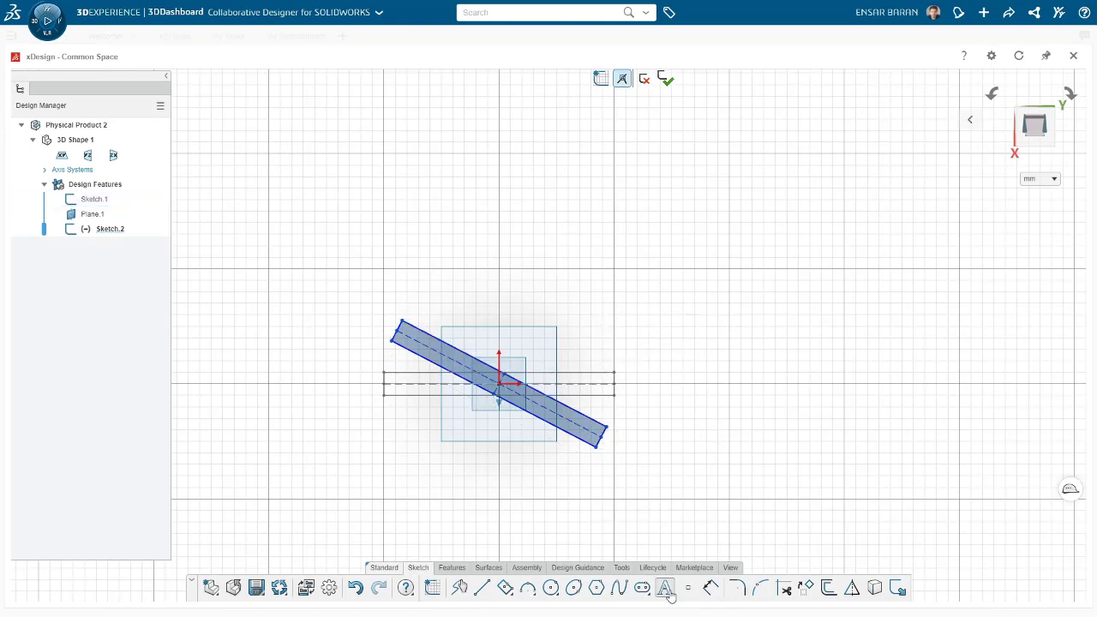
Add a 22° angle dimension between the tilted rectangle's top edge and the first rectangle's edge.
{"action": "left_click", "coordinate": [713, 591]}
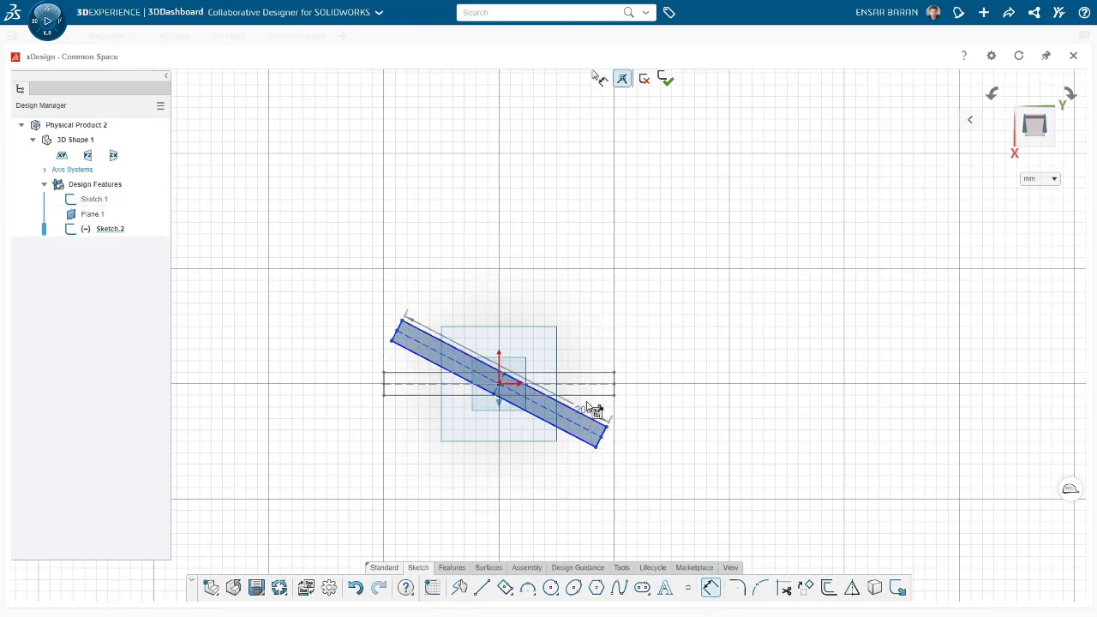
{"action": "left_click", "coordinate": [591, 415]}
{"action": "left_click", "coordinate": [600, 398]}
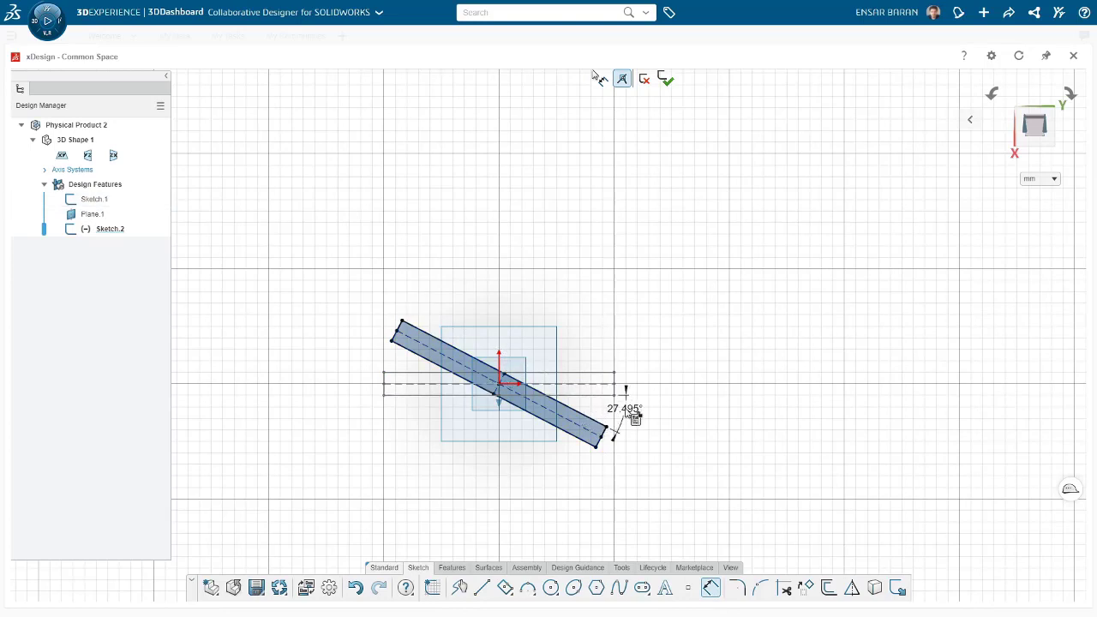
{"action": "left_click", "coordinate": [630, 417]}
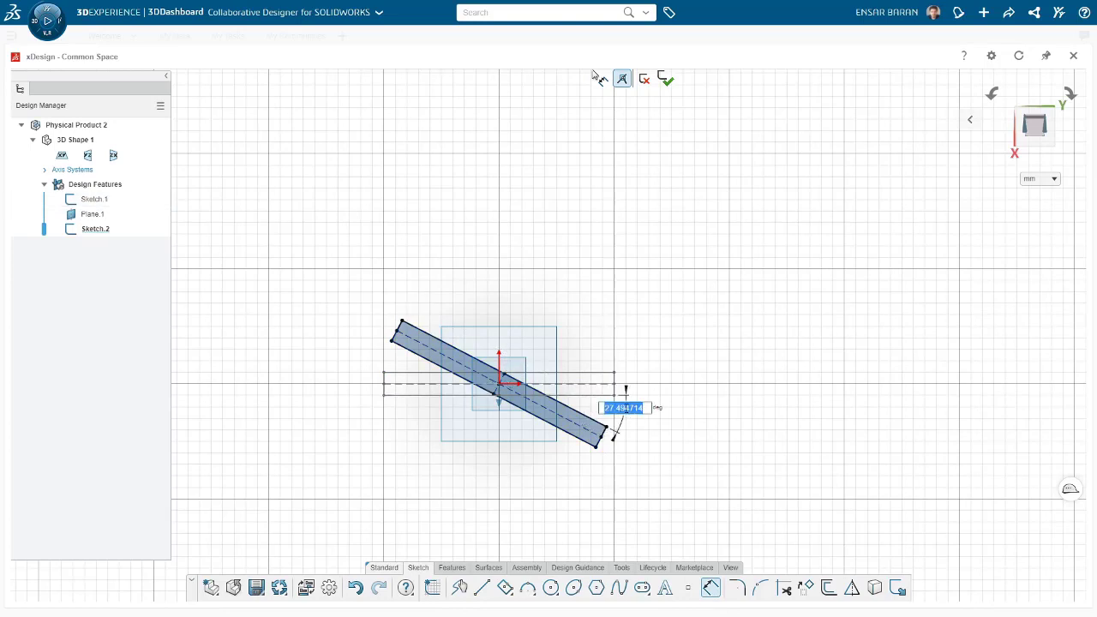
{"action": "type", "text": "22"}
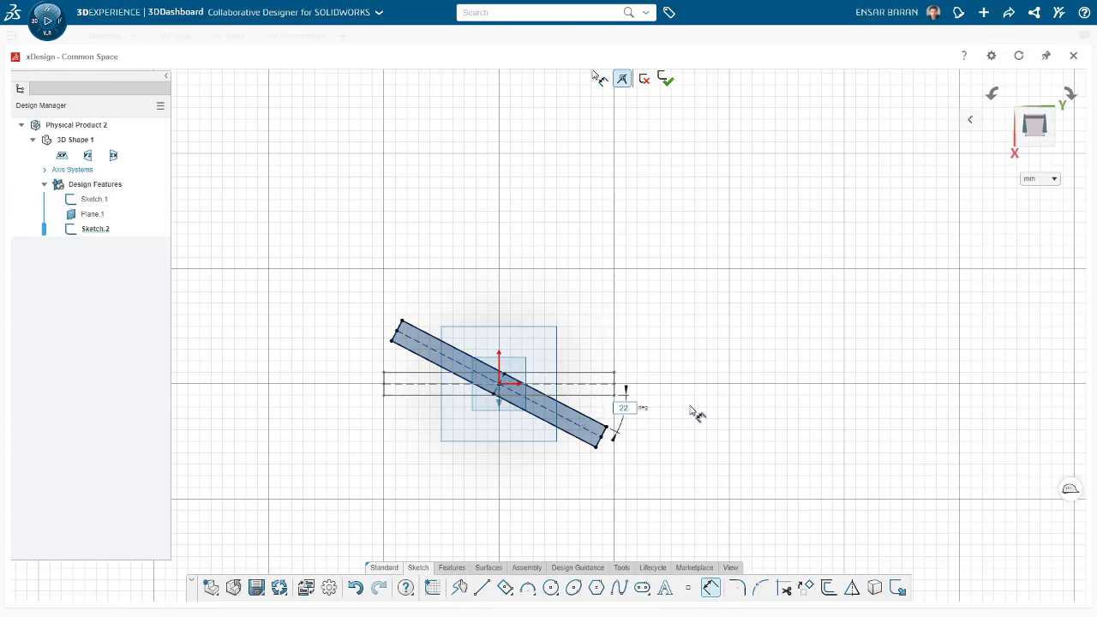
{"action": "key", "text": "Return"}
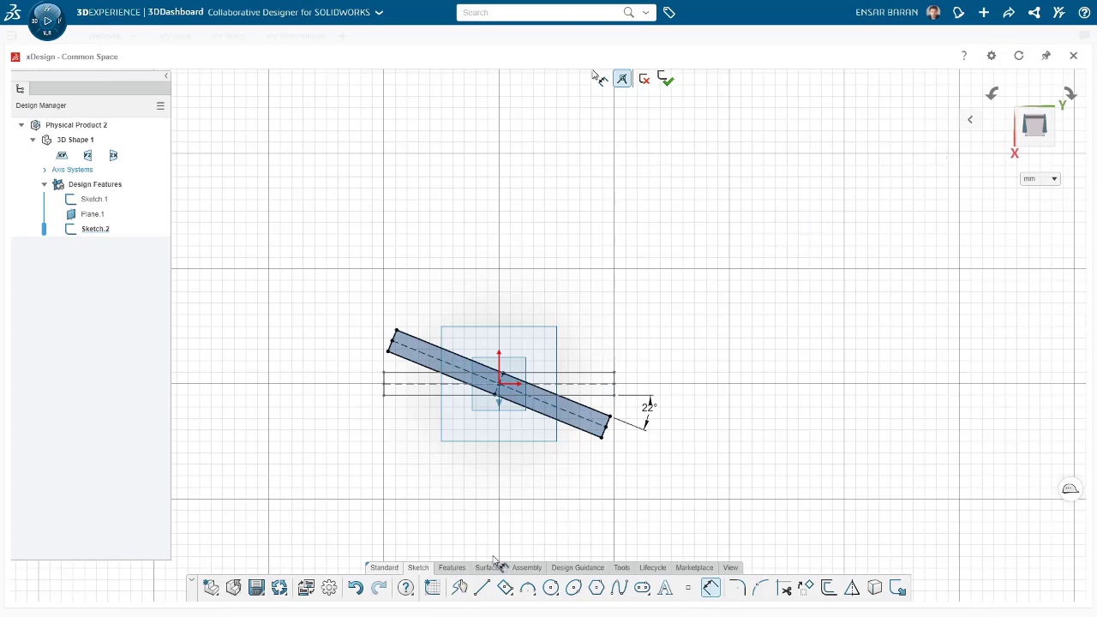
{"action": "left_click", "coordinate": [454, 568]}
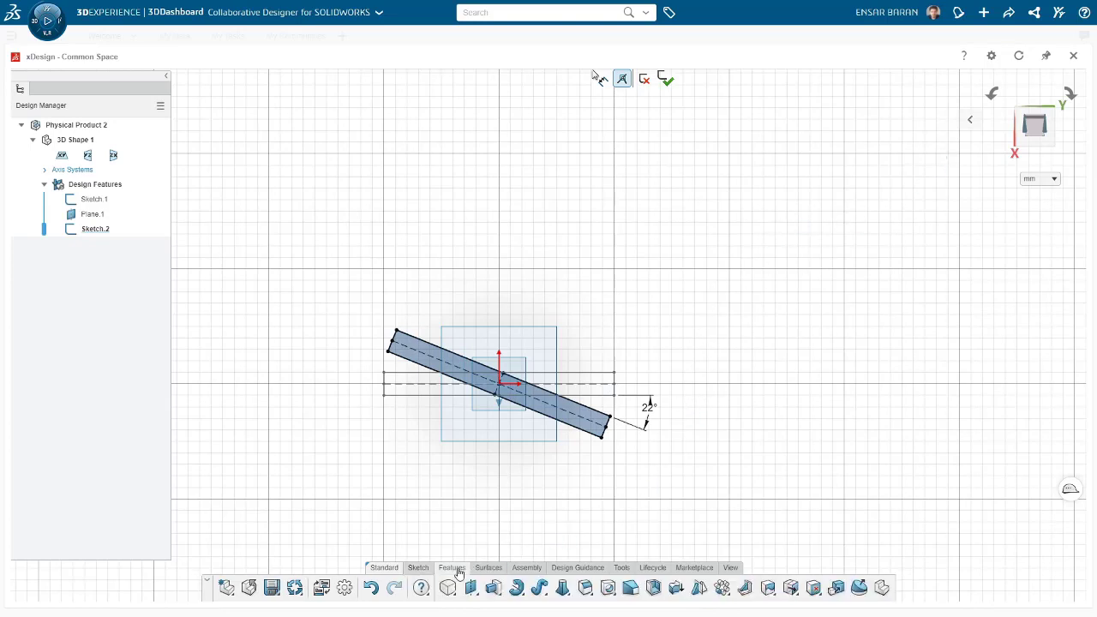
Create Loft.1 using the first rectangle and the tilted rectangle as sections.
{"action": "left_click", "coordinate": [562, 588]}
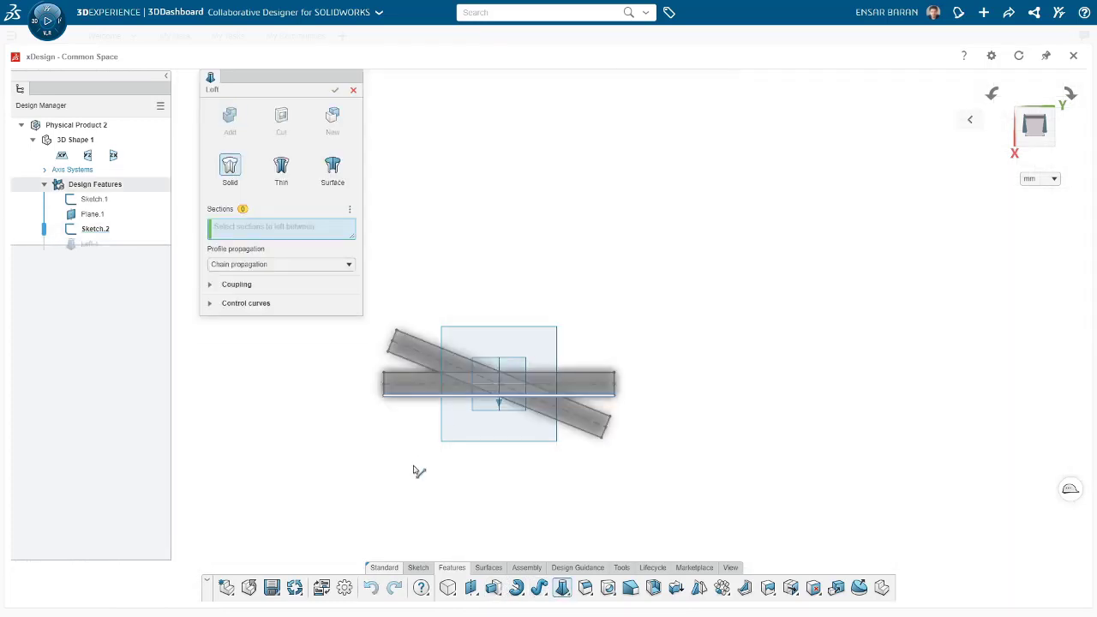
{"action": "left_click", "coordinate": [408, 362]}
{"action": "middle_click_drag", "start_coordinate": [418, 470], "coordinate": [412, 447]}
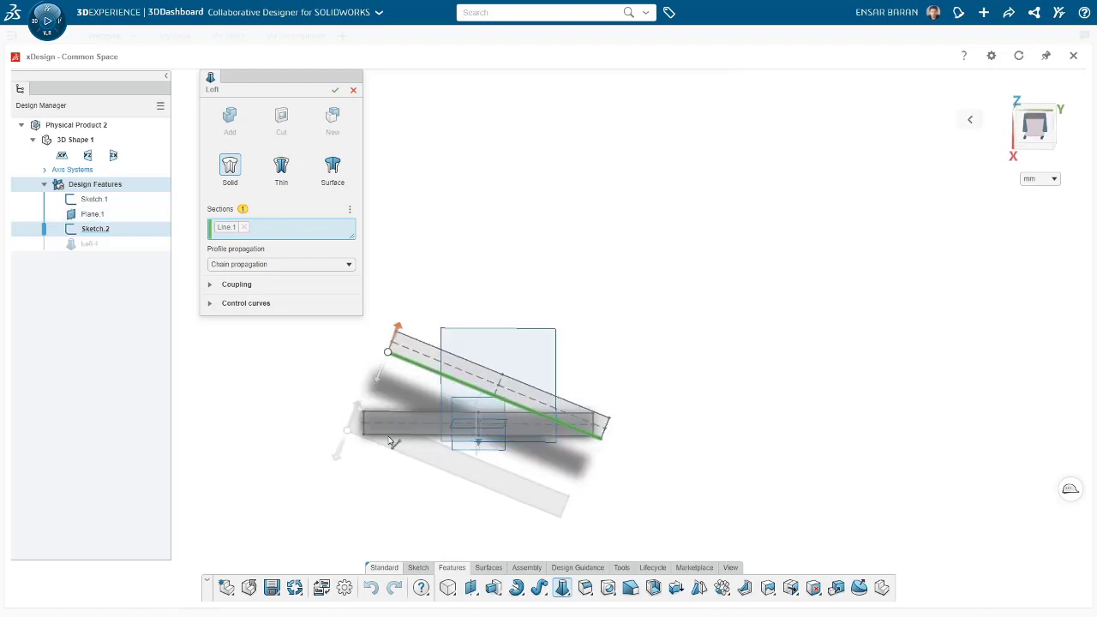
{"action": "left_click", "coordinate": [389, 436]}
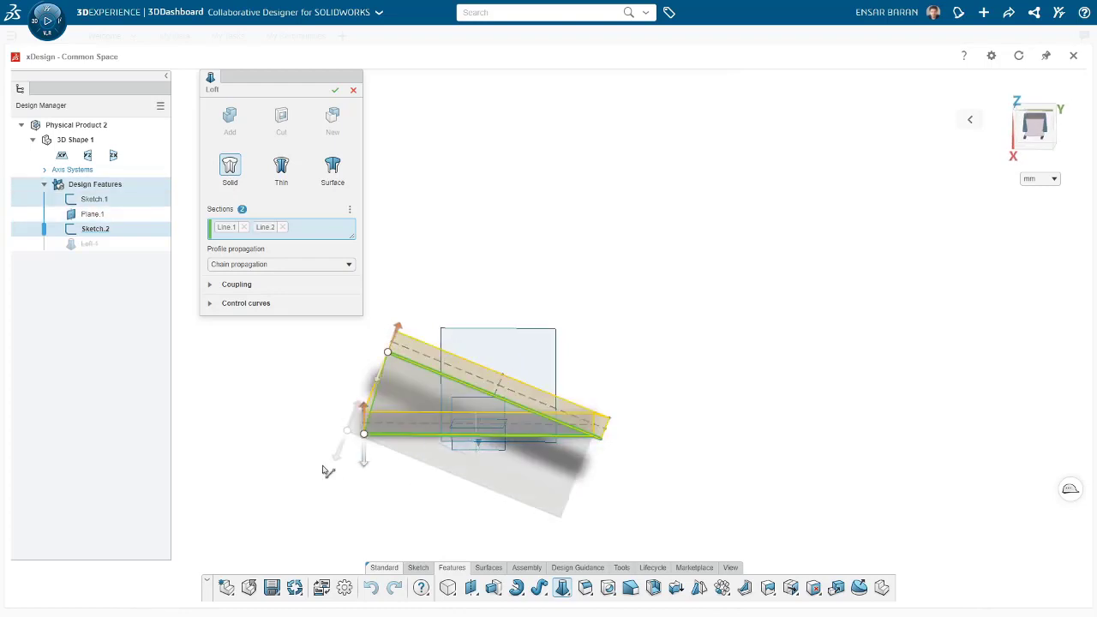
{"action": "mouse_move", "coordinate": [328, 470]}
{"action": "middle_mouse_down"}
{"action": "mouse_move", "coordinate": [399, 452]}
{"action": "mouse_move", "coordinate": [548, 509]}
{"action": "mouse_move", "coordinate": [446, 477]}
{"action": "mouse_move", "coordinate": [403, 376]}
{"action": "middle_mouse_up"}
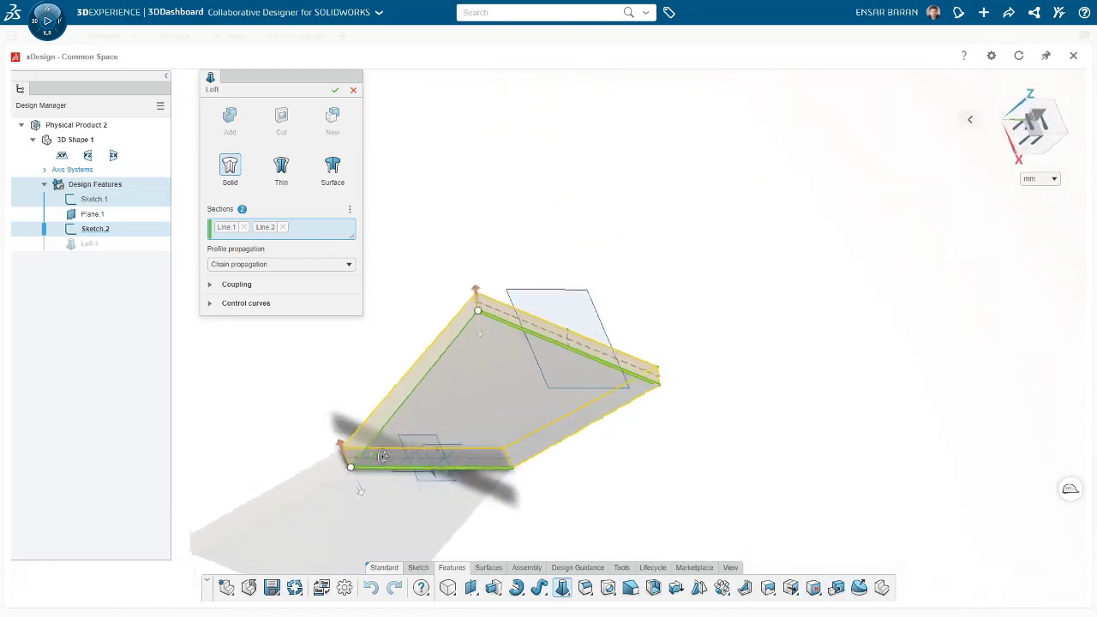
{"action": "left_click", "coordinate": [334, 90]}
{"action": "mouse_move", "coordinate": [360, 196]}
{"action": "middle_mouse_down"}
{"action": "mouse_move", "coordinate": [526, 281]}
{"action": "mouse_move", "coordinate": [600, 368]}
{"action": "mouse_move", "coordinate": [611, 431]}
{"action": "mouse_move", "coordinate": [578, 445]}
{"action": "mouse_move", "coordinate": [500, 421]}
{"action": "mouse_move", "coordinate": [367, 426]}
{"action": "mouse_move", "coordinate": [588, 403]}
{"action": "middle_mouse_up"}
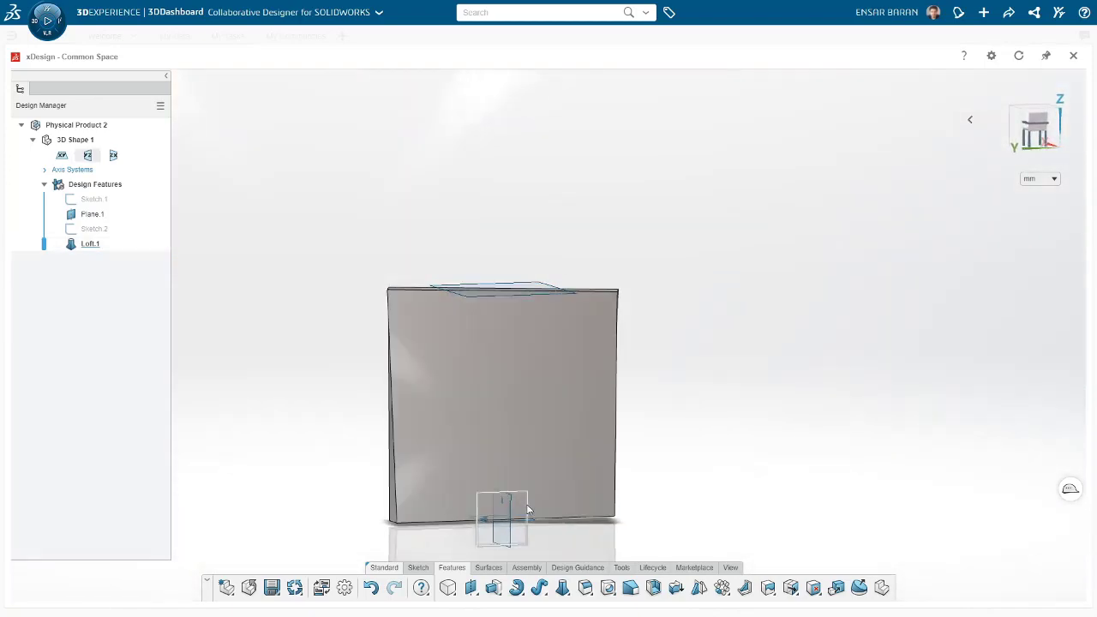
Open a new sketch on the yz plane.
{"action": "left_click", "coordinate": [527, 509]}
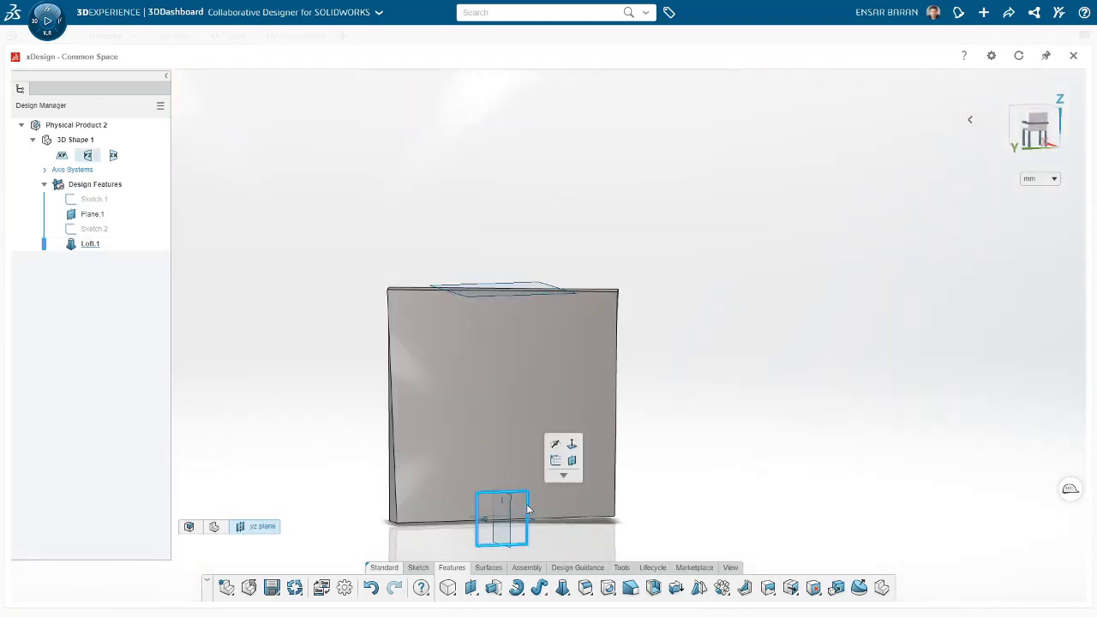
{"action": "left_click", "coordinate": [558, 465]}
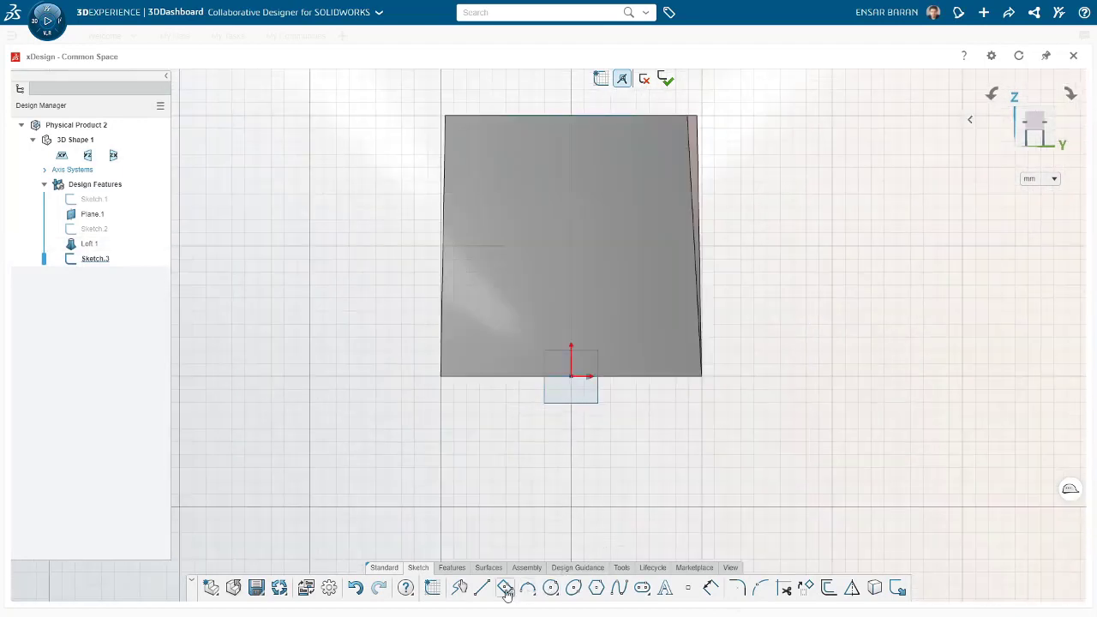
Draw a line up-left from near the origin, a large tangent arc over the top, and a line back down.
{"action": "left_click", "coordinate": [548, 376]}
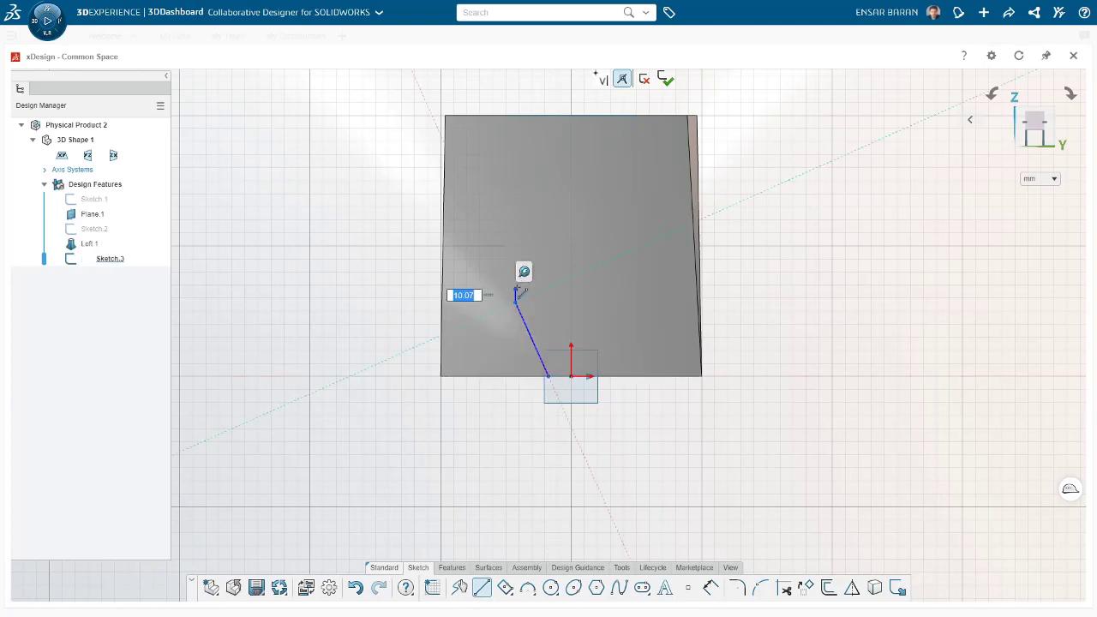
{"action": "left_click", "coordinate": [516, 298]}
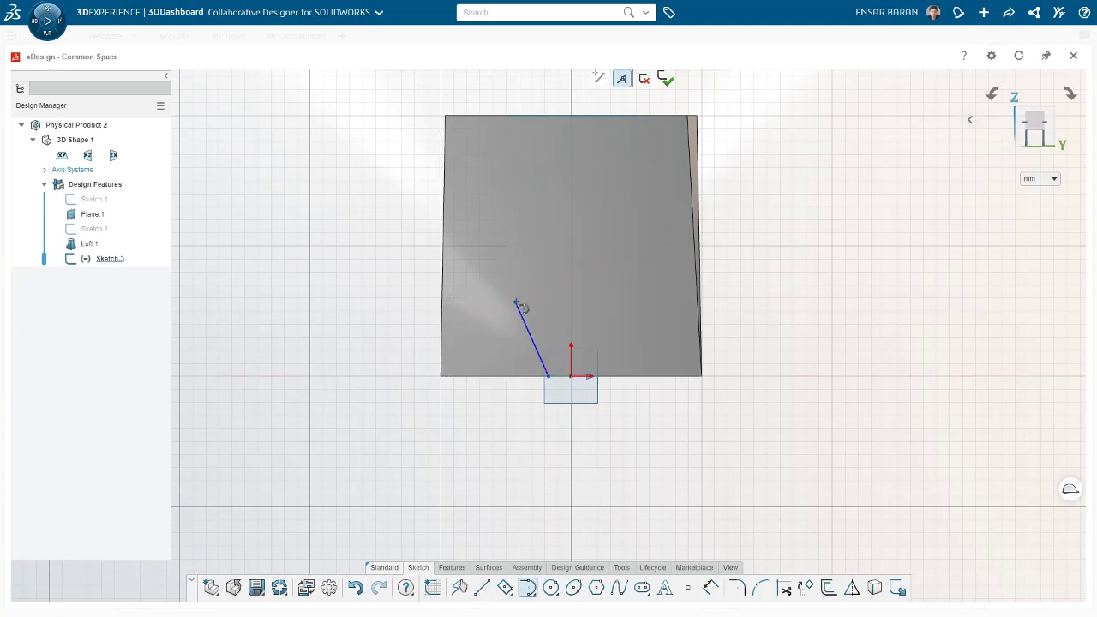
{"action": "left_click", "coordinate": [517, 238]}
{"action": "key", "text": "a"}
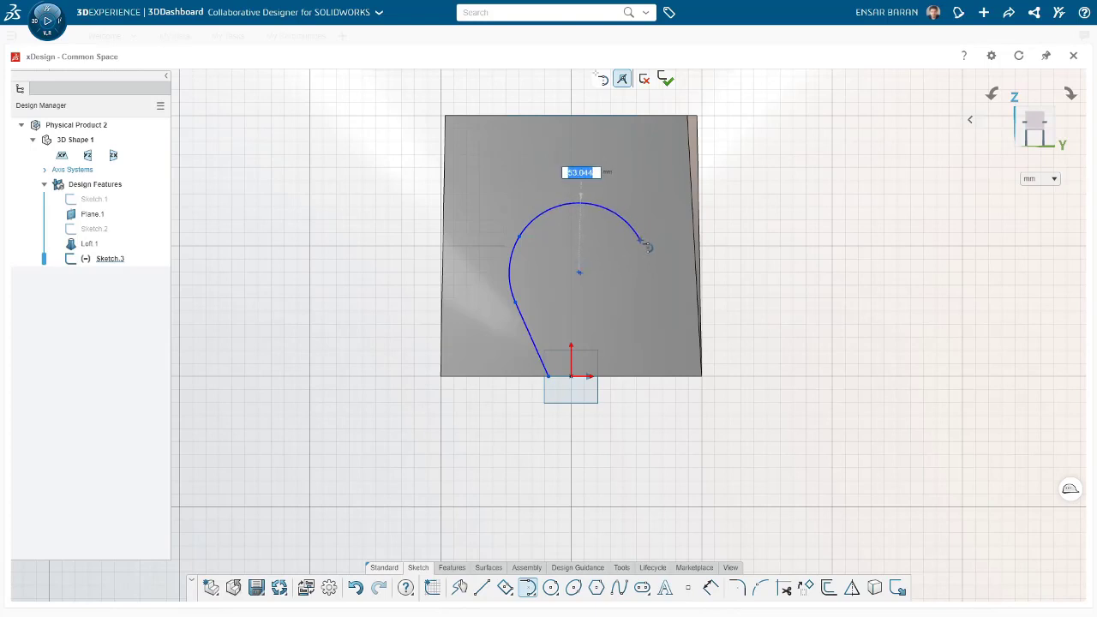
{"action": "left_click", "coordinate": [641, 237]}
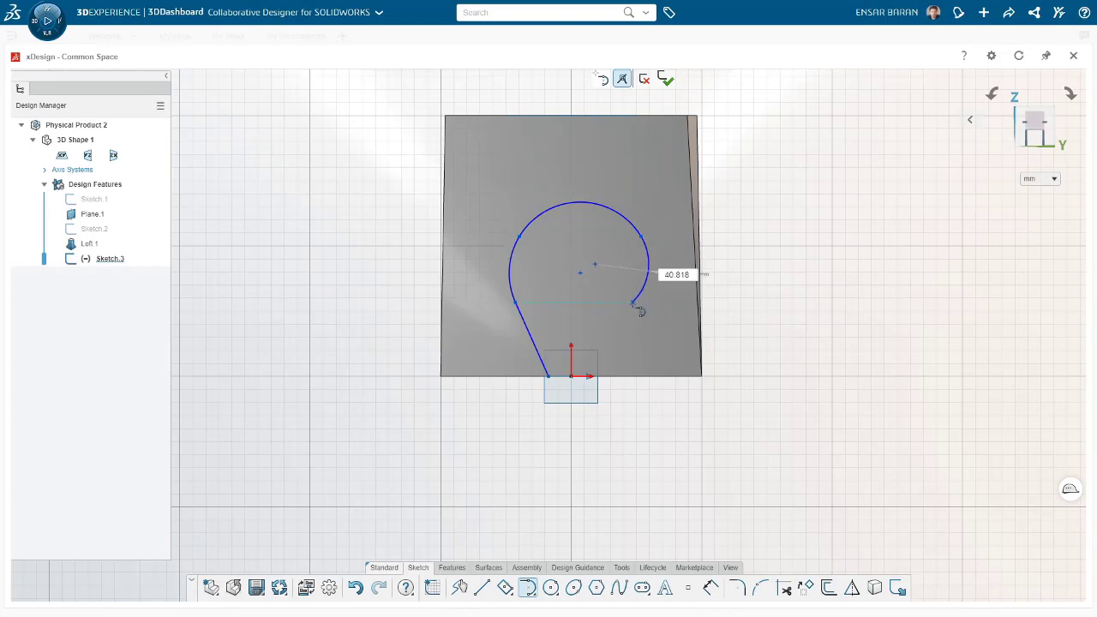
{"action": "left_click", "coordinate": [634, 304]}
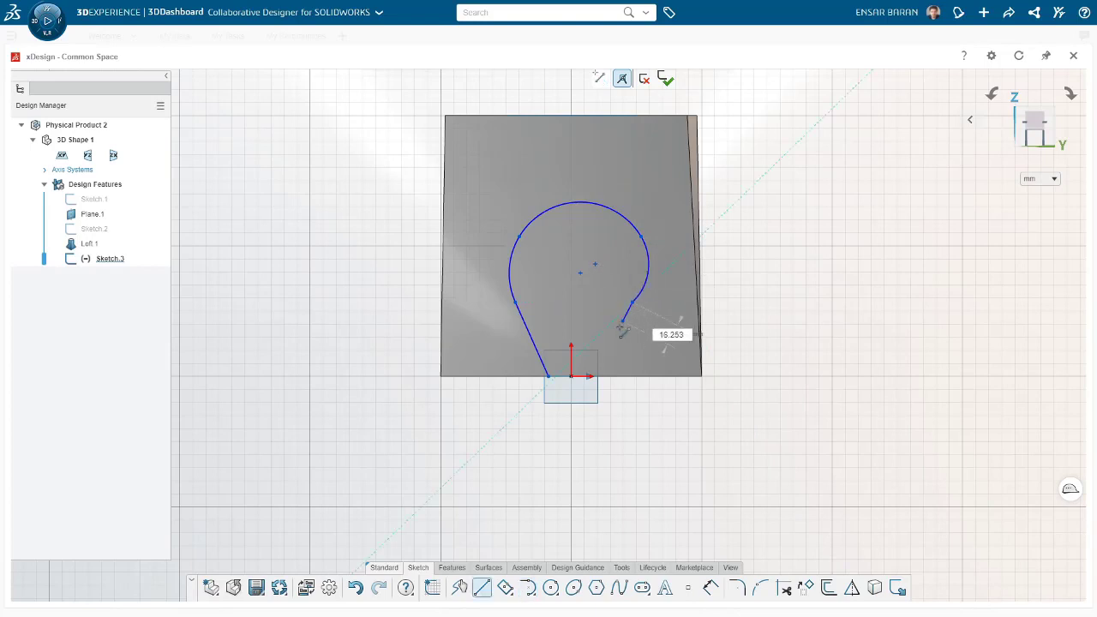
{"action": "left_click", "coordinate": [597, 380]}
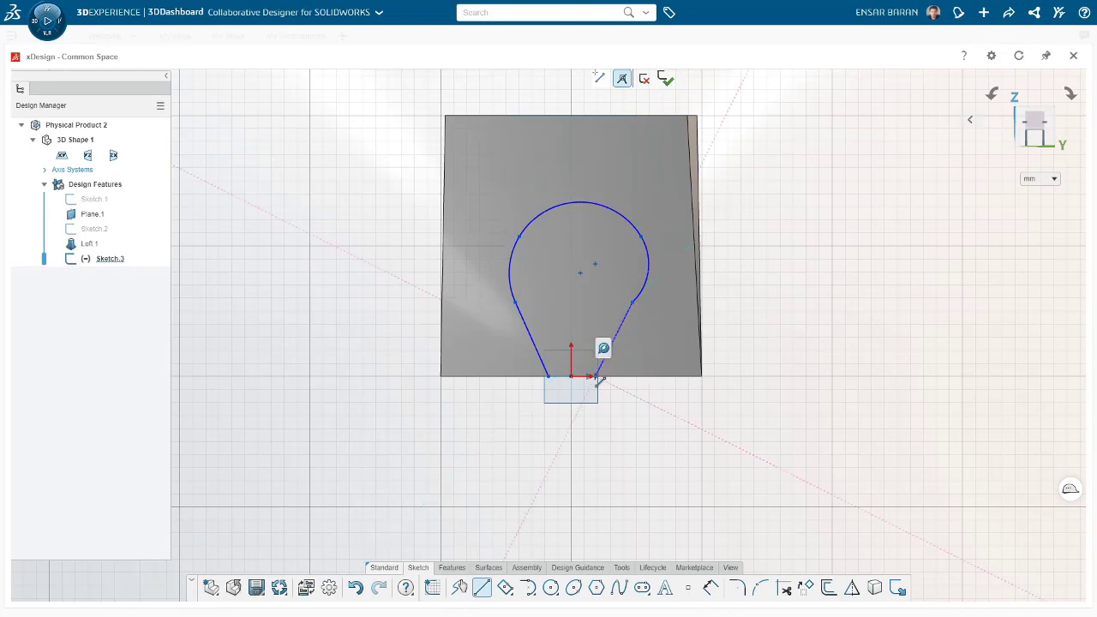
{"action": "key", "text": "Escape"}
Make the right line tangent to the arc and its lower end coincident with the rectangle's top edge.
{"action": "left_click", "coordinate": [633, 303]}
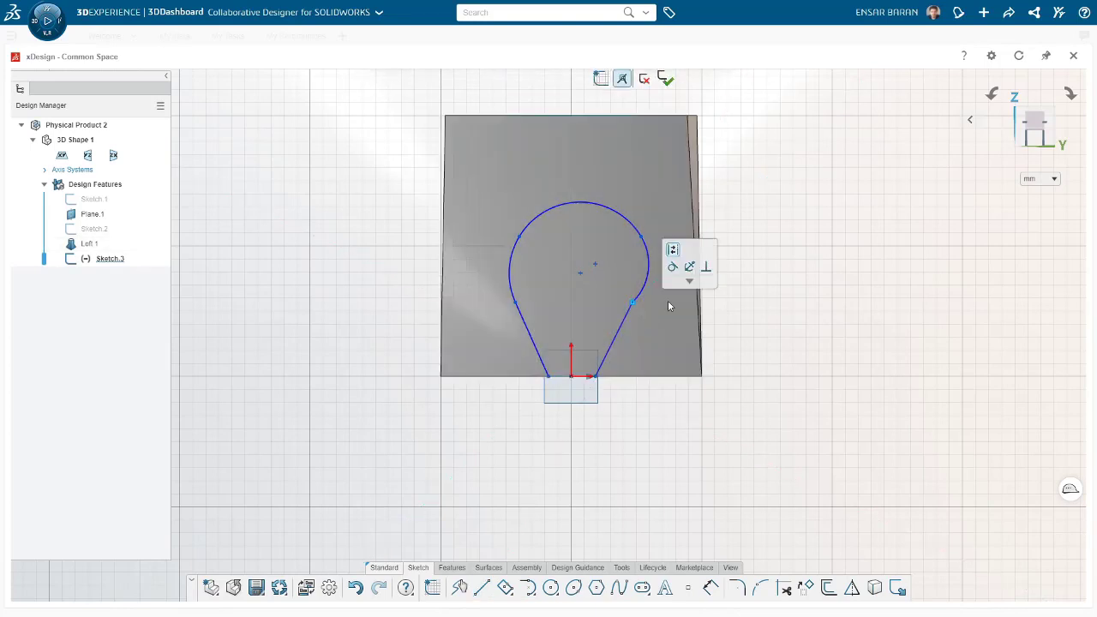
{"action": "left_click", "coordinate": [671, 267]}
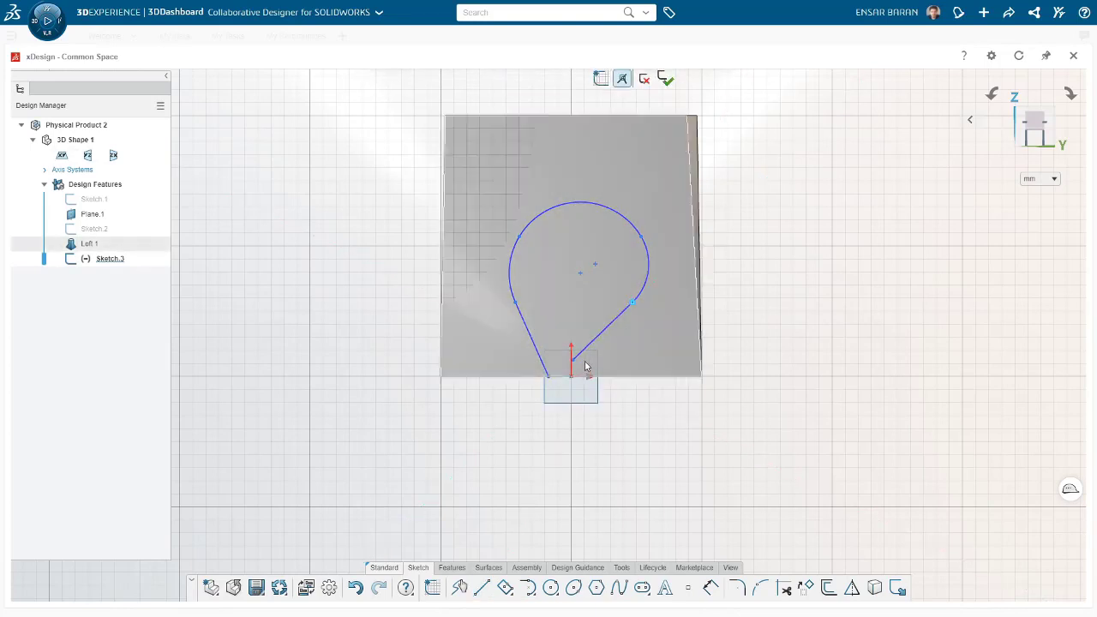
{"action": "left_click", "coordinate": [573, 360]}
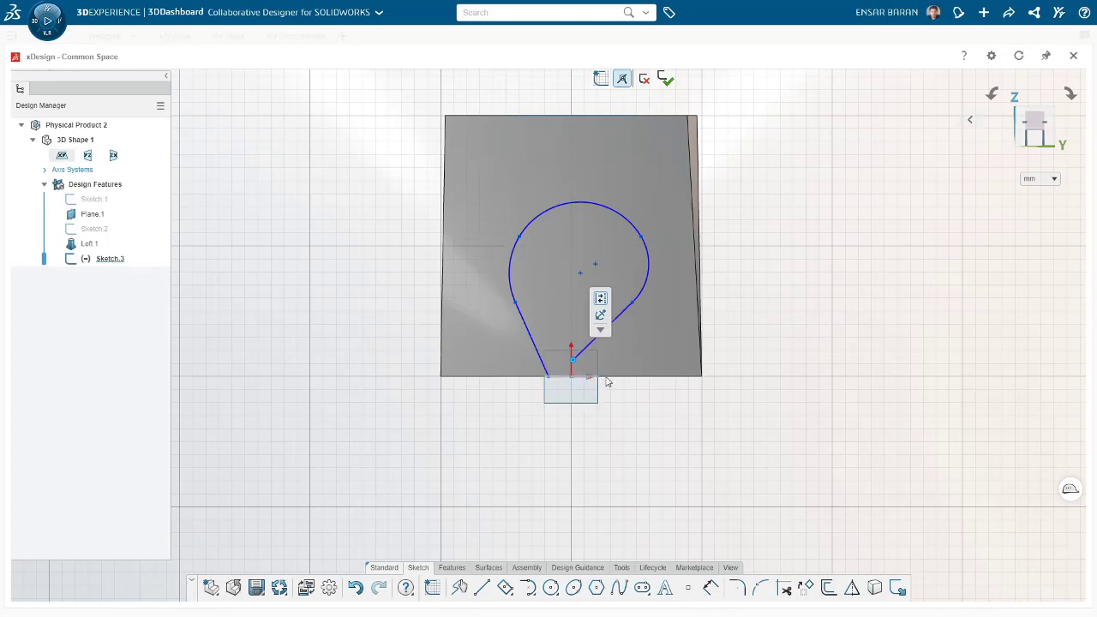
{"action": "left_click", "coordinate": [589, 378], "text": "ctrl"}
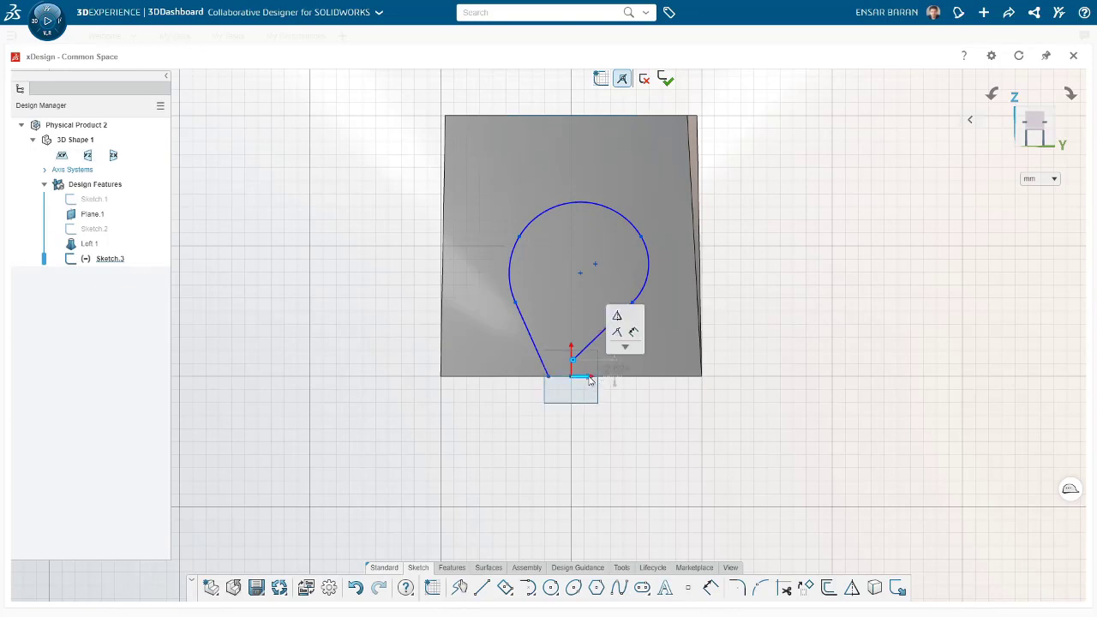
{"action": "left_click", "coordinate": [618, 333]}
{"action": "mouse_move", "coordinate": [567, 377]}
{"action": "left_mouse_down"}
{"action": "mouse_move", "coordinate": [629, 382]}
{"action": "mouse_move", "coordinate": [618, 381]}
{"action": "left_mouse_up"}
{"action": "scroll", "coordinate": [599, 396], "scroll_direction": "up", "scroll_amount": 1}
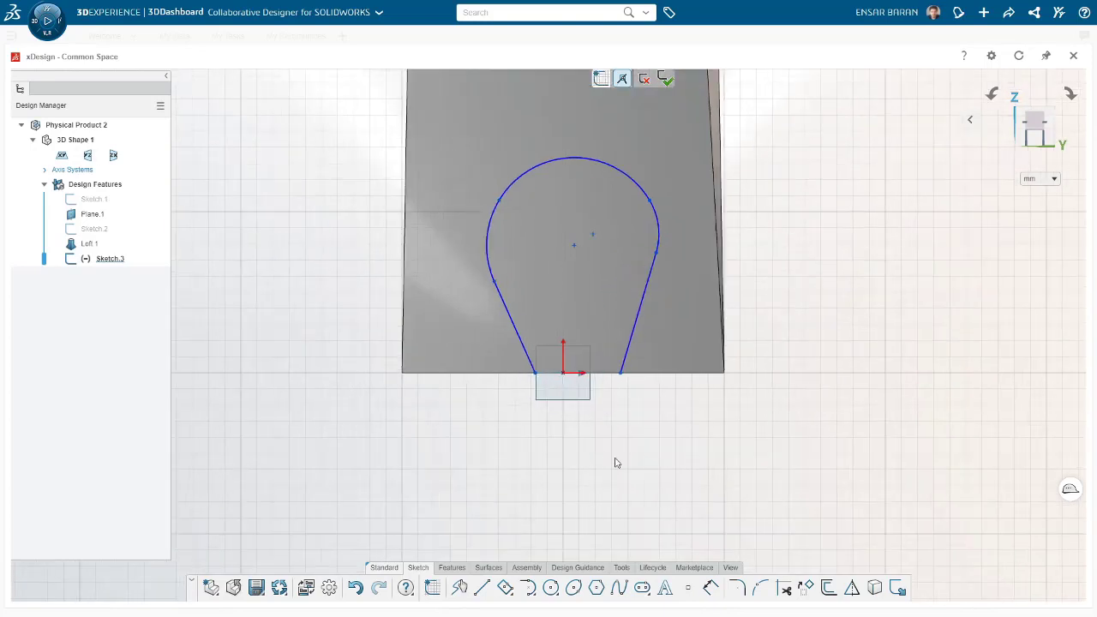
Dimension the lower line ends from the origin at 25 and 7.855.
{"action": "left_click", "coordinate": [710, 587]}
{"action": "left_click", "coordinate": [563, 375]}
{"action": "left_click", "coordinate": [610, 394]}
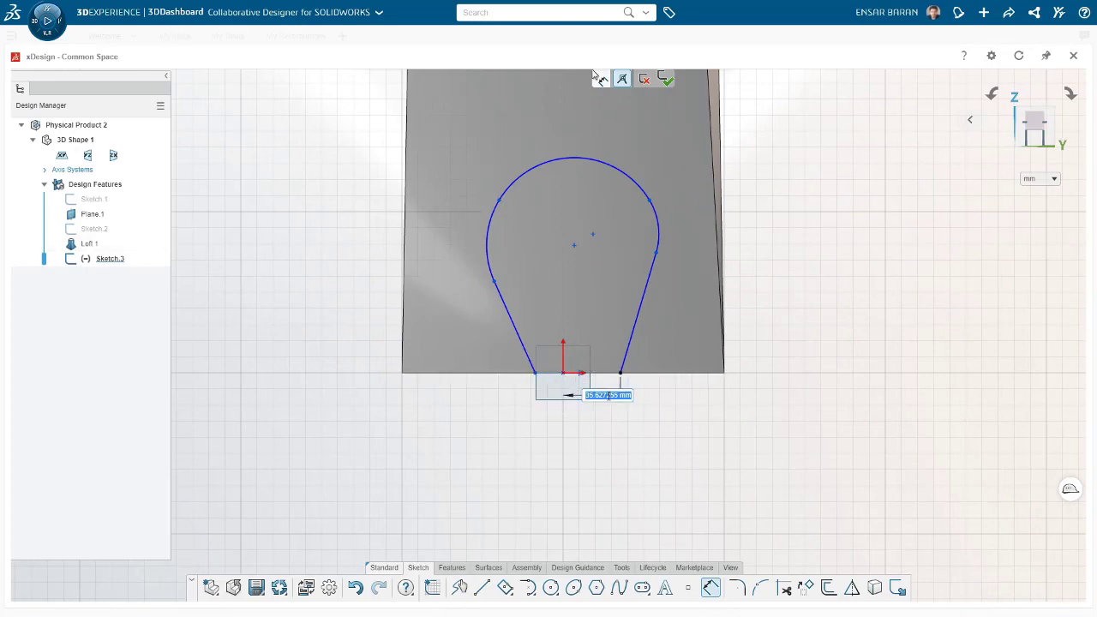
{"action": "key", "text": "Return"}
{"action": "left_click", "coordinate": [537, 374]}
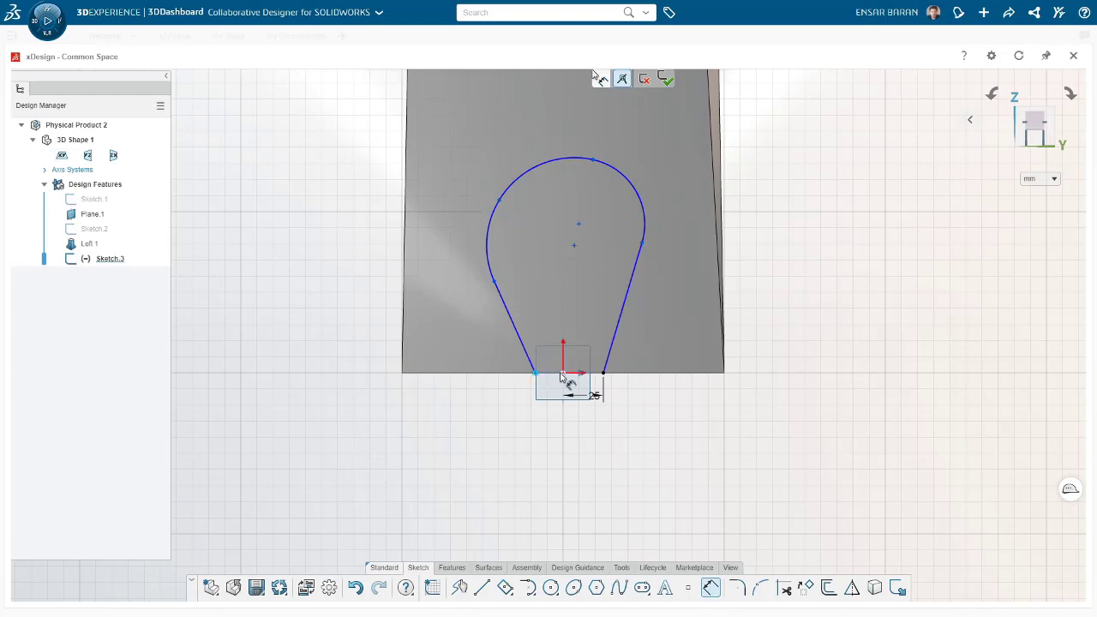
{"action": "left_click", "coordinate": [563, 374]}
{"action": "left_click", "coordinate": [562, 412]}
{"action": "key", "text": "Escape"}
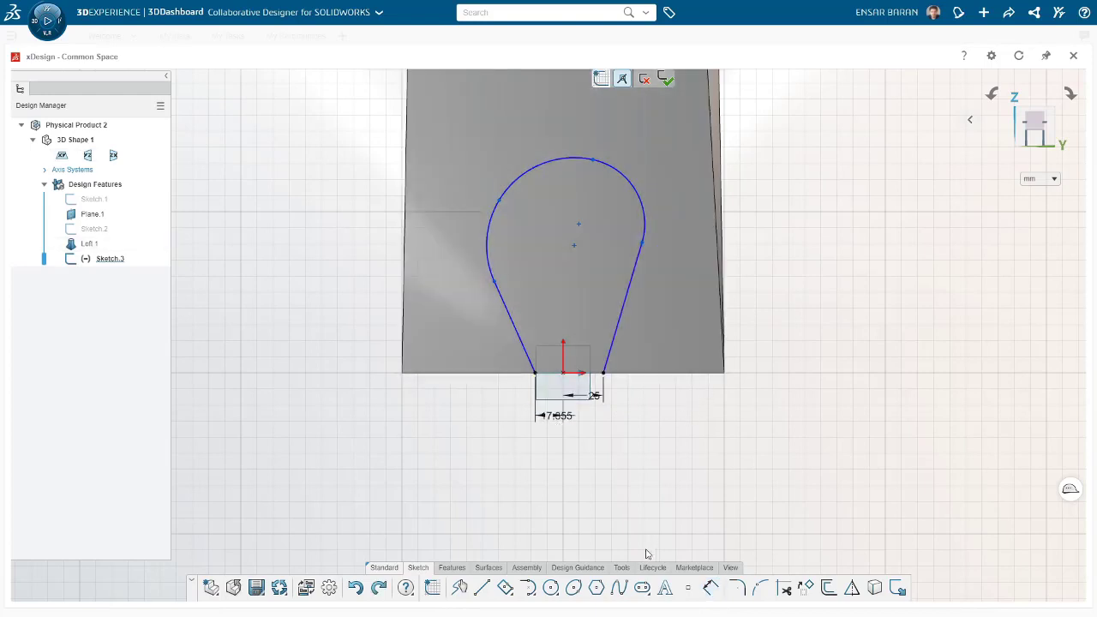
Add a three-point arc joining the two lower line ends to close the teardrop.
{"action": "left_click", "coordinate": [553, 590]}
{"action": "left_click", "coordinate": [533, 597]}
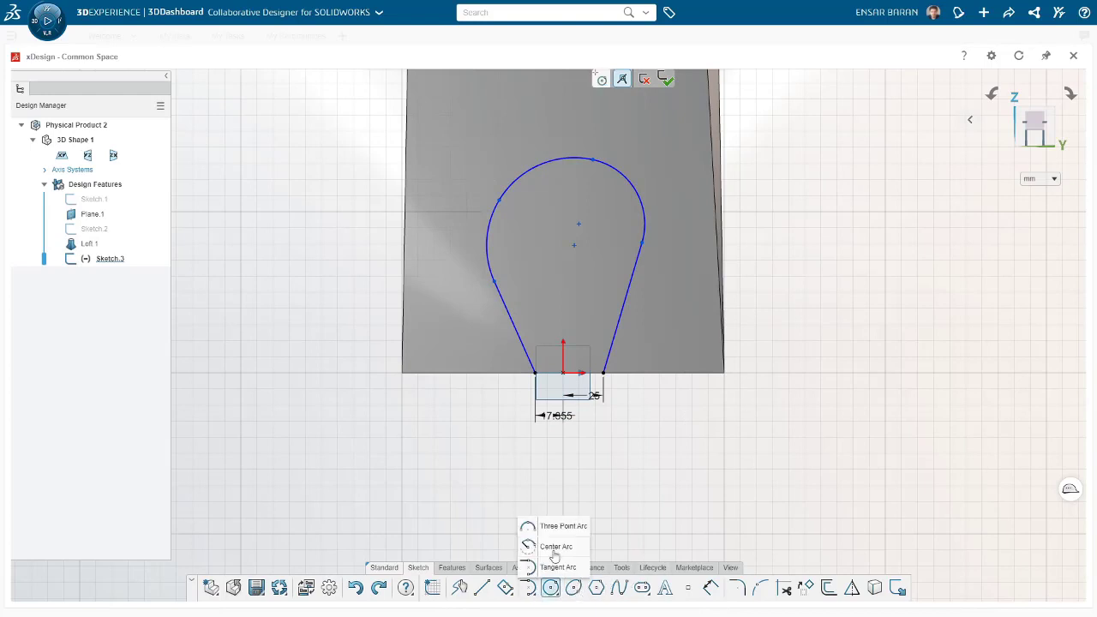
{"action": "left_click", "coordinate": [563, 528]}
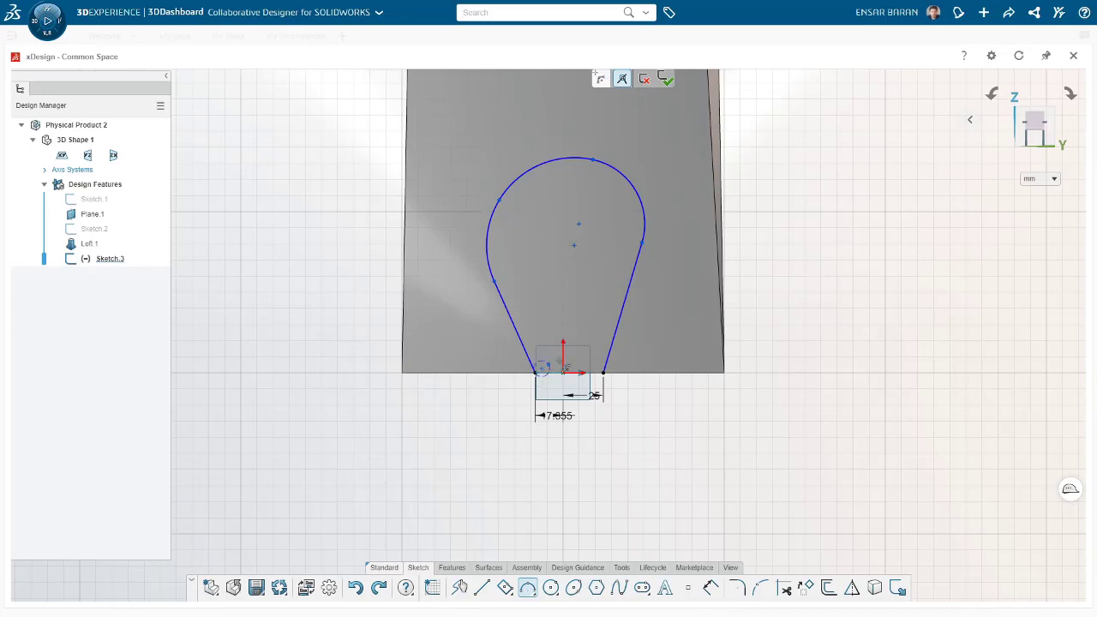
{"action": "left_click", "coordinate": [605, 375]}
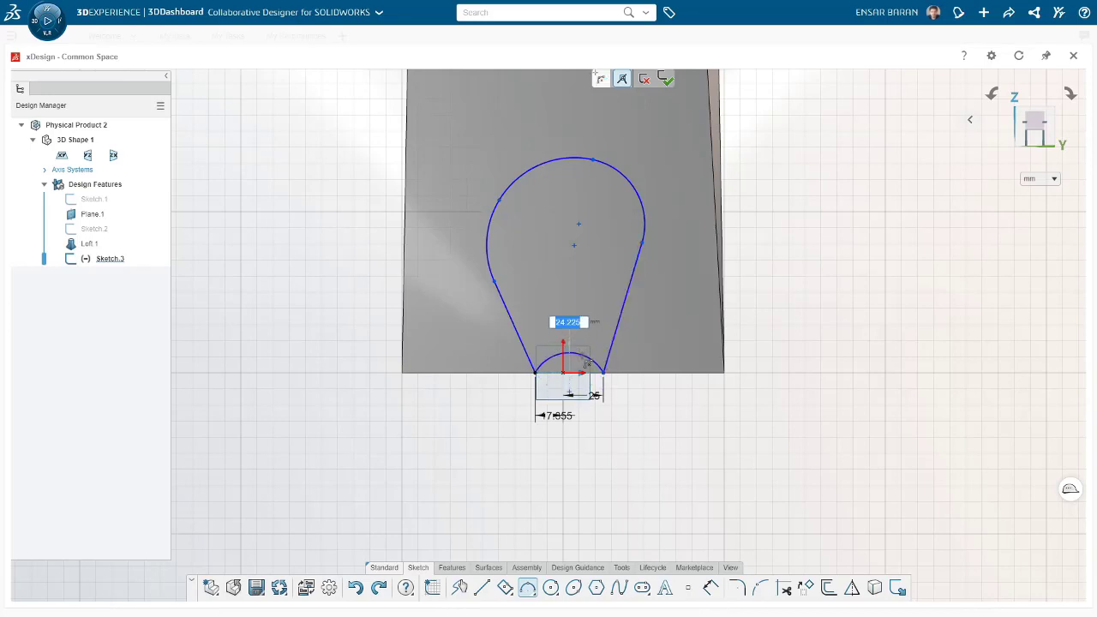
{"action": "left_click", "coordinate": [586, 363]}
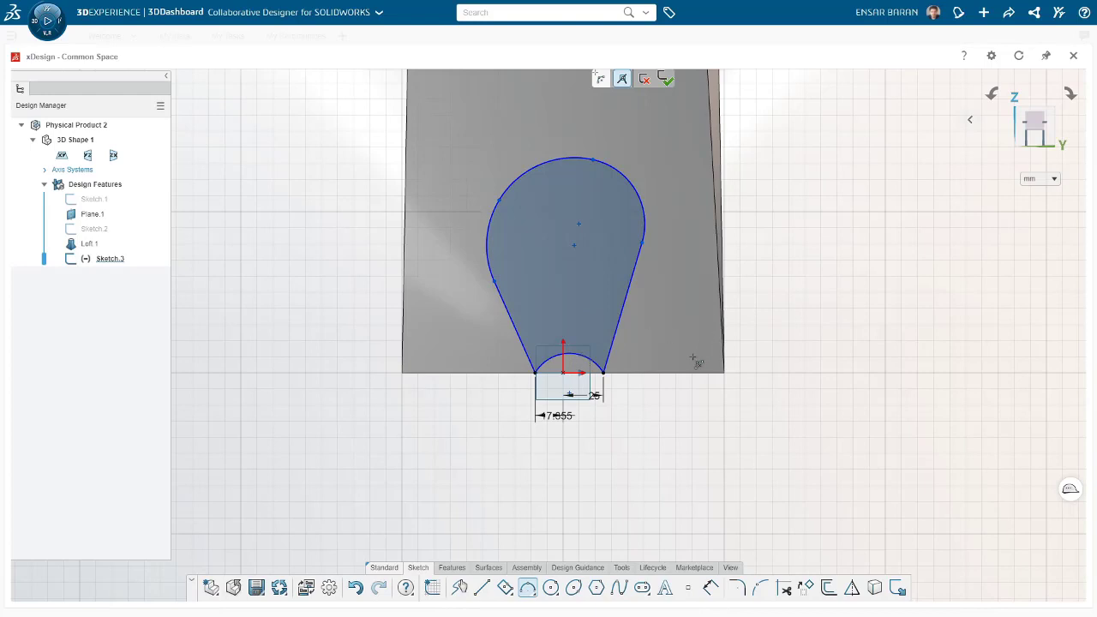
Extrude Sketch.3 as a Midplane cut through the loft, creating Extrude Cut.1.
{"action": "left_click", "coordinate": [459, 571]}
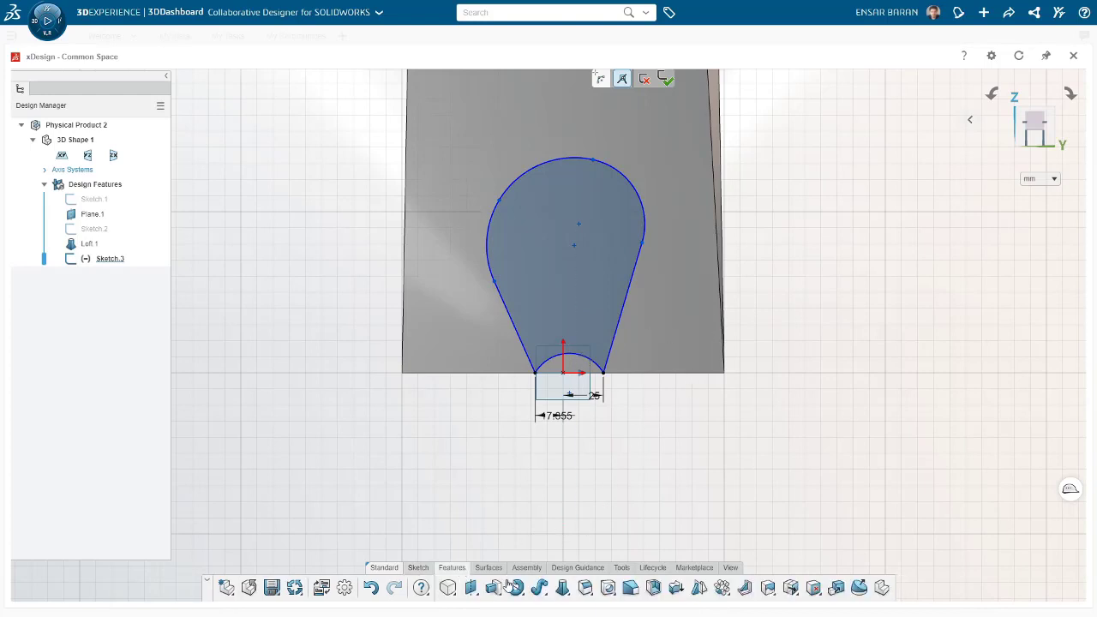
{"action": "left_click", "coordinate": [493, 590]}
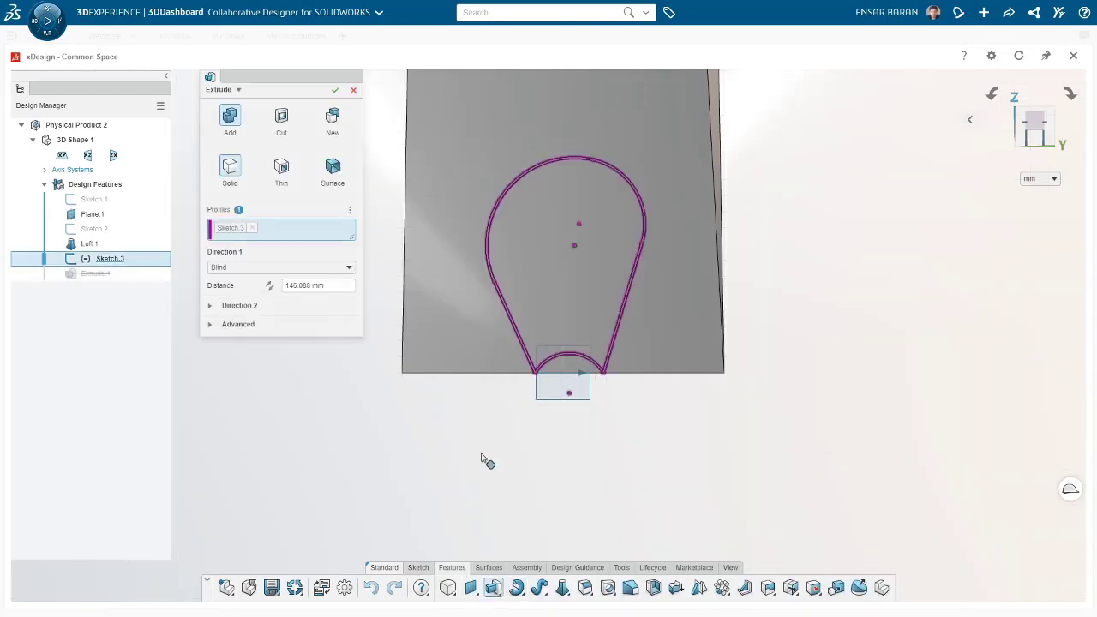
{"action": "mouse_move", "coordinate": [463, 443]}
{"action": "middle_mouse_down"}
{"action": "mouse_move", "coordinate": [509, 445]}
{"action": "mouse_move", "coordinate": [492, 452]}
{"action": "mouse_move", "coordinate": [495, 411]}
{"action": "middle_mouse_up"}
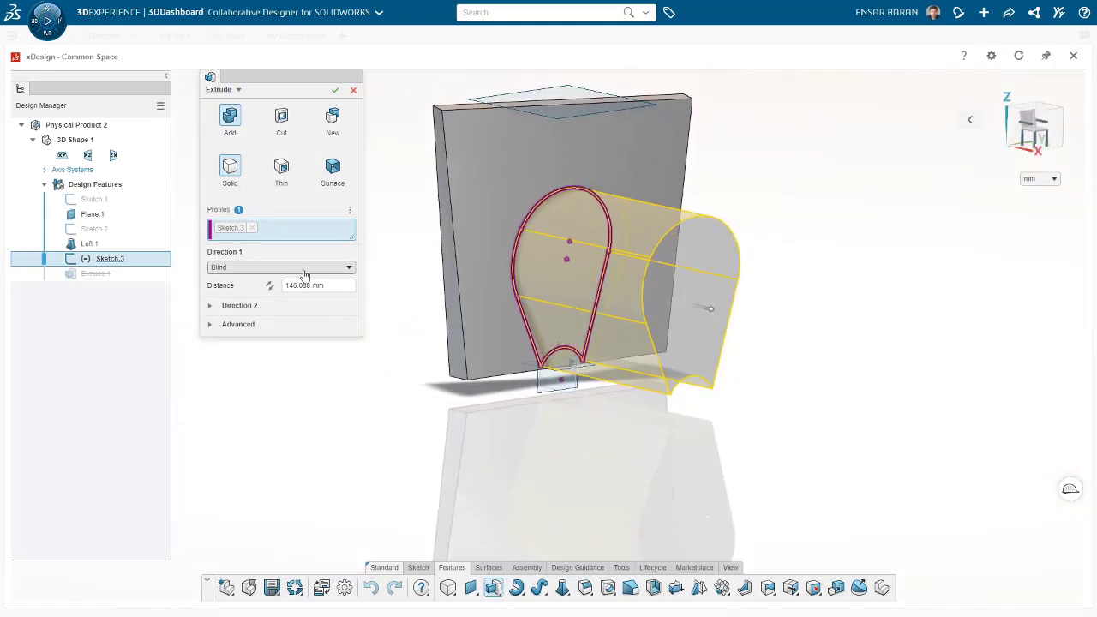
{"action": "left_click", "coordinate": [304, 269]}
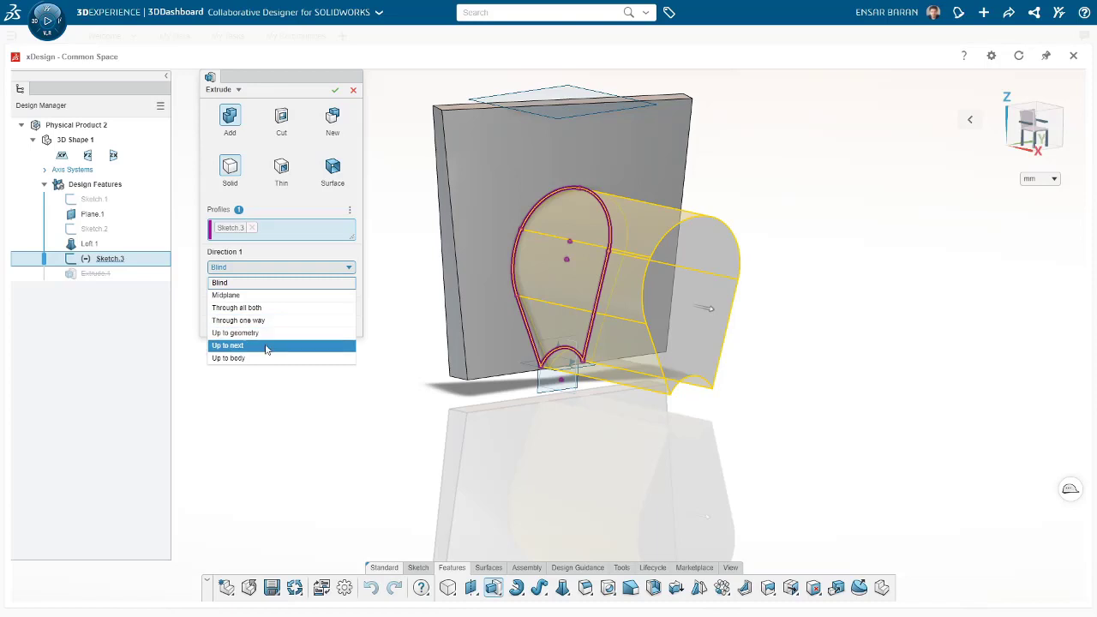
{"action": "left_click", "coordinate": [257, 295]}
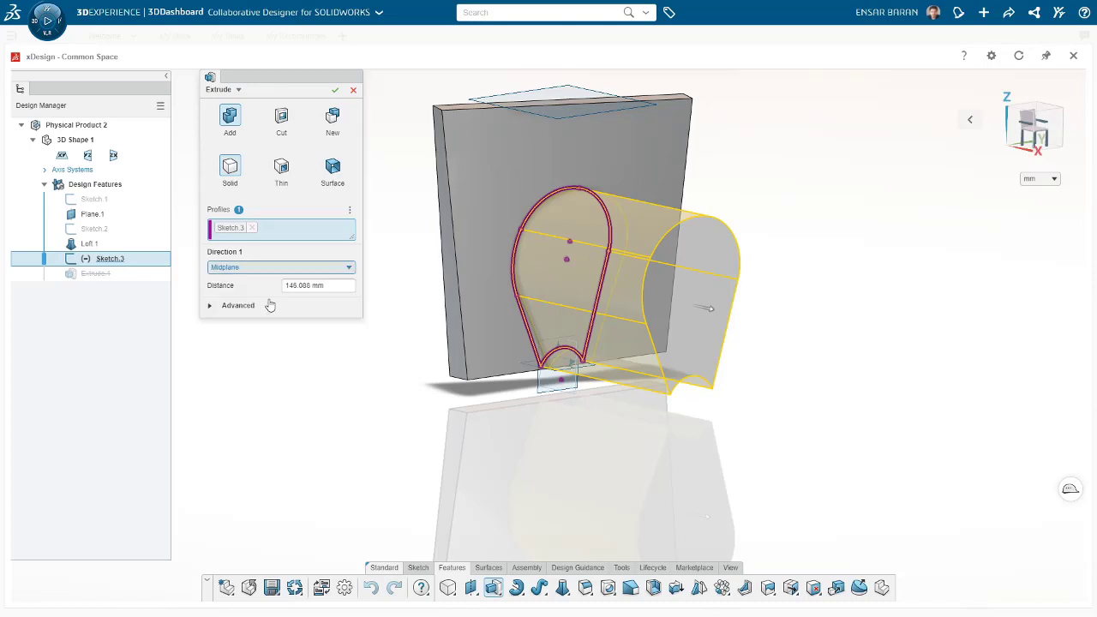
{"action": "mouse_move", "coordinate": [390, 380]}
{"action": "middle_mouse_down"}
{"action": "mouse_move", "coordinate": [443, 383]}
{"action": "mouse_move", "coordinate": [416, 379]}
{"action": "middle_mouse_up"}
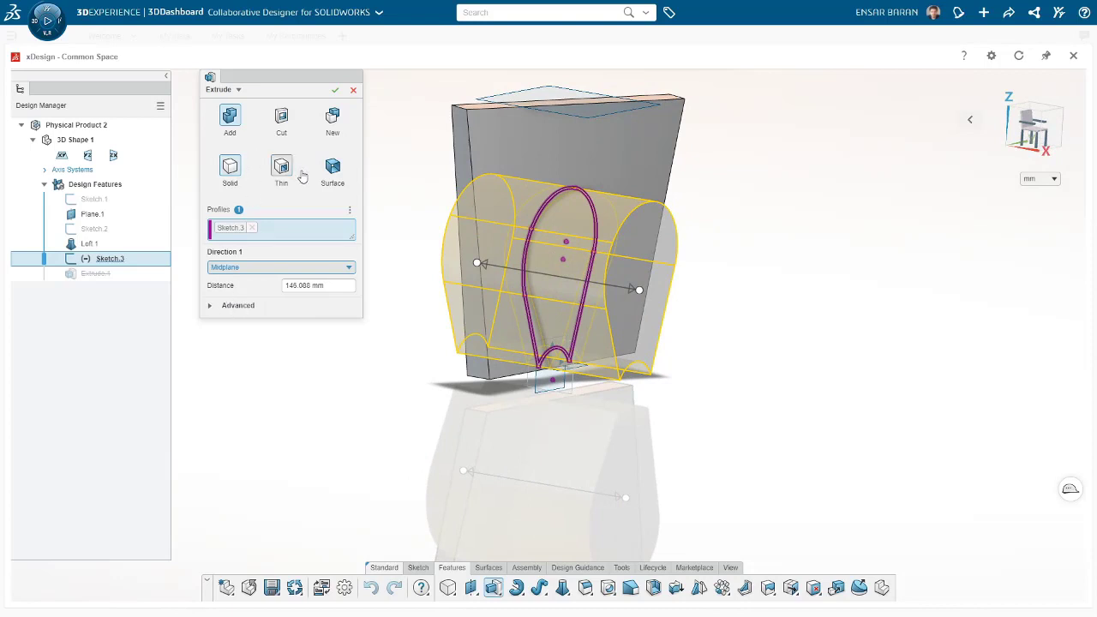
{"action": "left_click", "coordinate": [281, 118]}
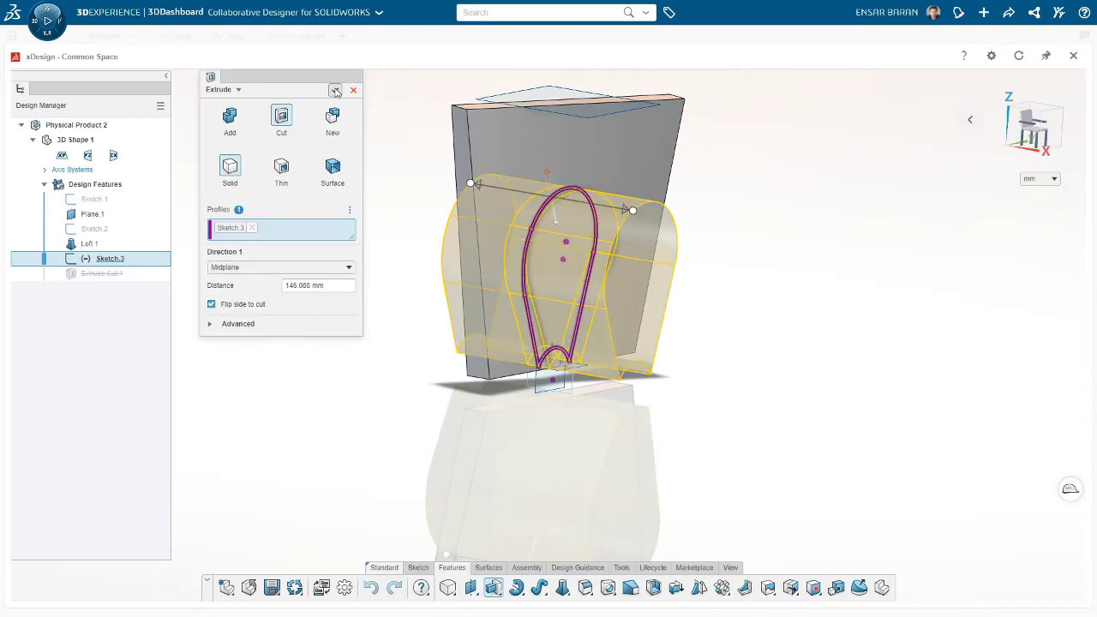
{"action": "left_click", "coordinate": [335, 90]}
{"action": "middle_click_drag", "start_coordinate": [594, 313], "coordinate": [752, 340]}
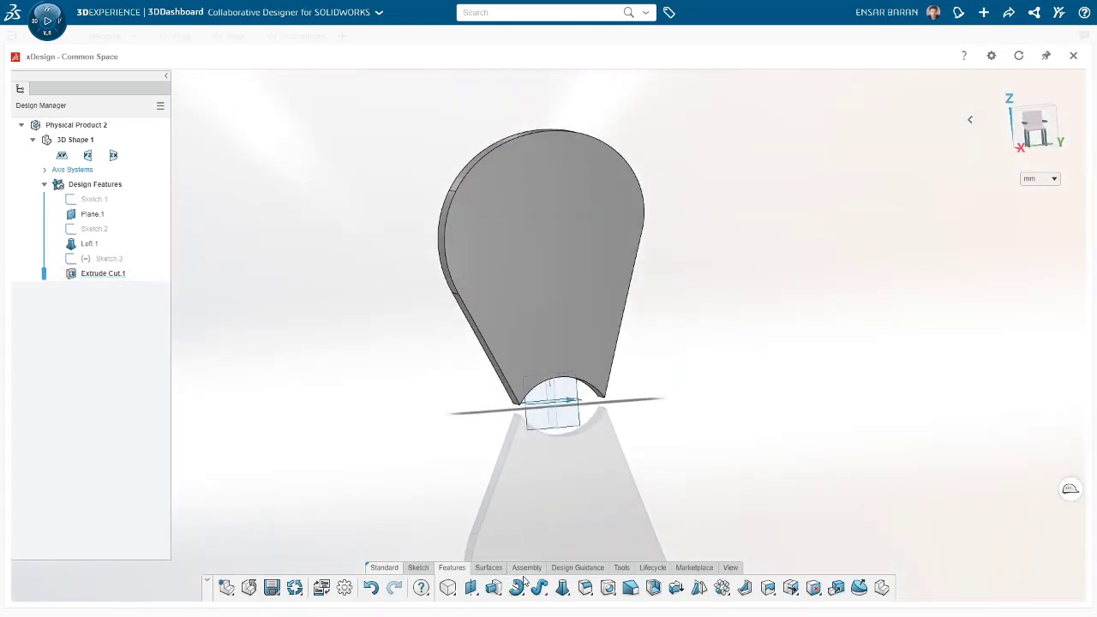
Circular-pattern Loft.1 four times at 90° about the hub hole face.
{"action": "left_click", "coordinate": [721, 588]}
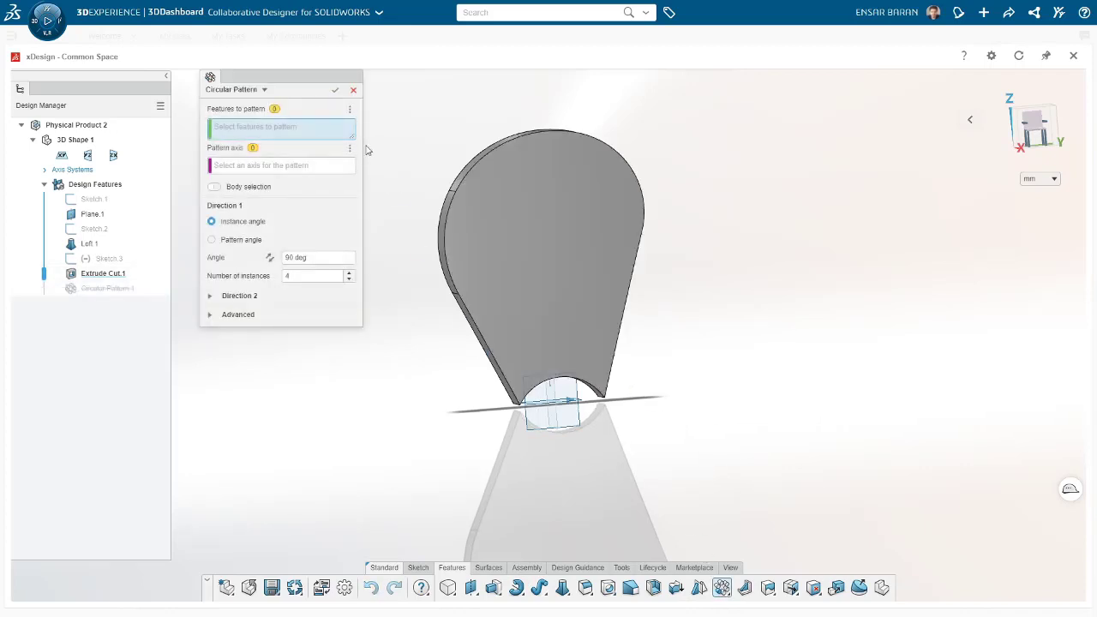
{"action": "left_click", "coordinate": [551, 286]}
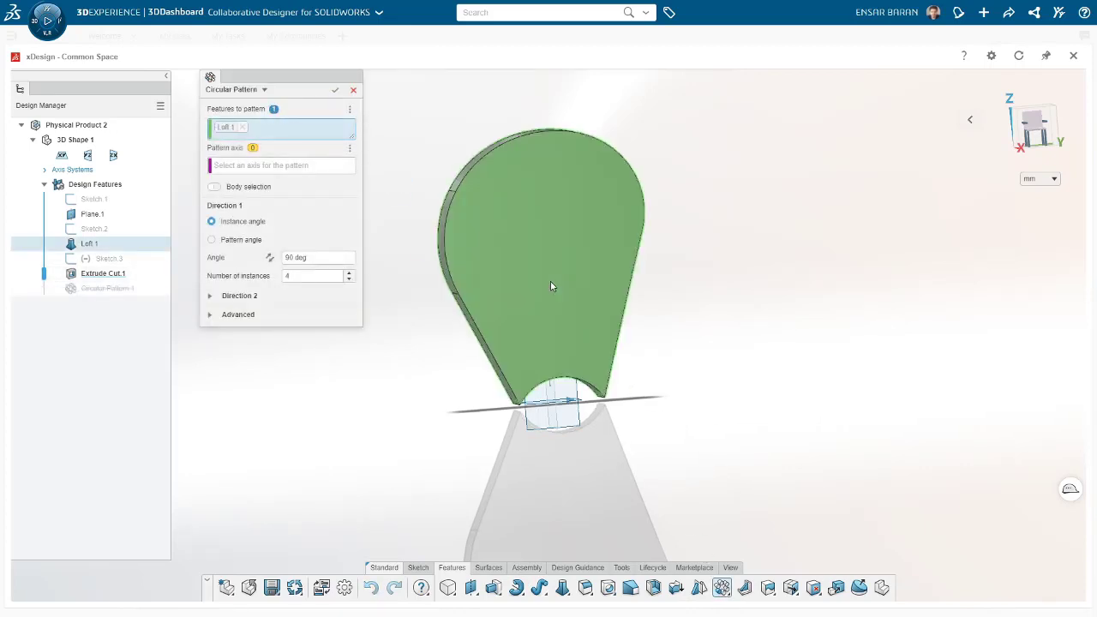
{"action": "left_click", "coordinate": [276, 170]}
{"action": "middle_click_drag", "start_coordinate": [472, 372], "coordinate": [832, 436]}
{"action": "left_click", "coordinate": [591, 375]}
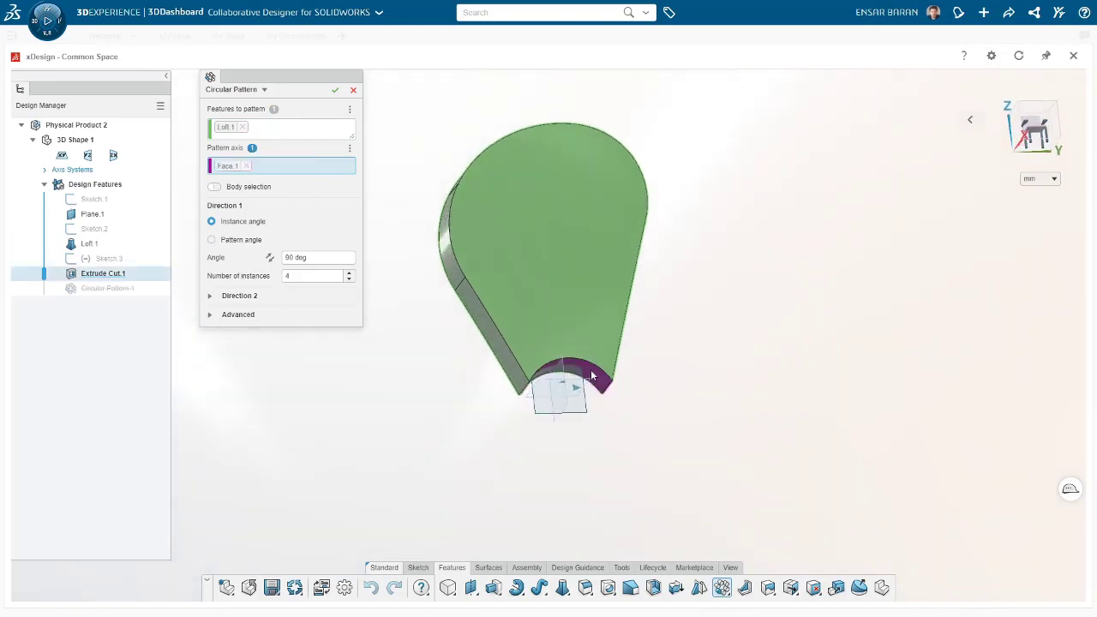
{"action": "middle_click_drag", "start_coordinate": [729, 293], "coordinate": [695, 396]}
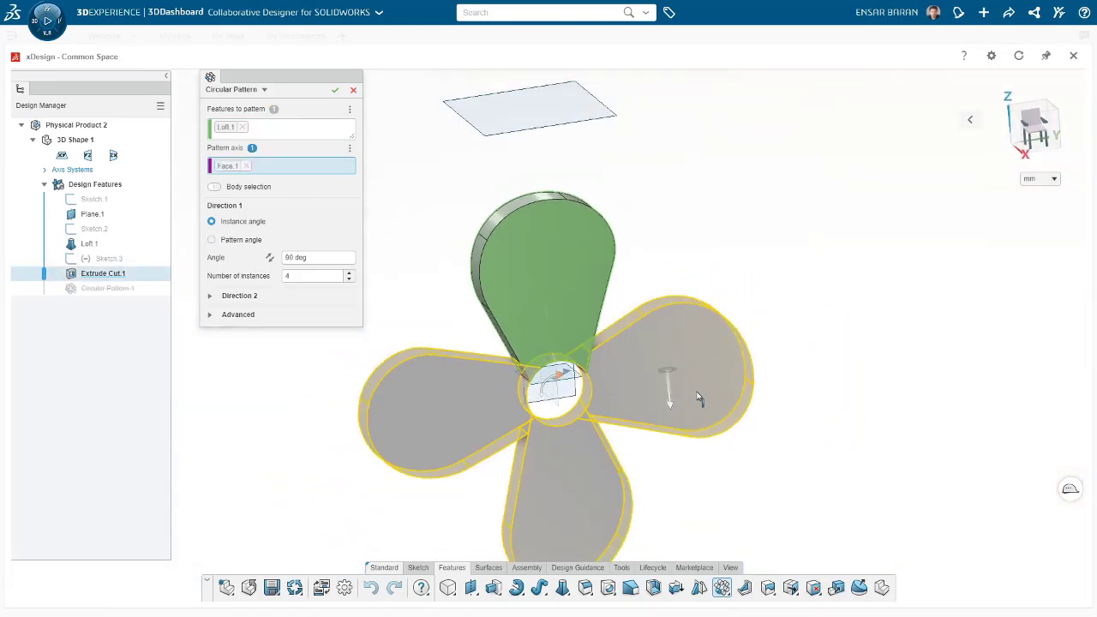
{"action": "left_click", "coordinate": [335, 90]}
Start Sketch.4 on the plane facing the propeller front.
{"action": "mouse_move", "coordinate": [755, 486]}
{"action": "middle_mouse_down"}
{"action": "mouse_move", "coordinate": [769, 372]}
{"action": "mouse_move", "coordinate": [830, 311]}
{"action": "mouse_move", "coordinate": [913, 424]}
{"action": "mouse_move", "coordinate": [775, 428]}
{"action": "mouse_move", "coordinate": [766, 511]}
{"action": "mouse_move", "coordinate": [860, 519]}
{"action": "mouse_move", "coordinate": [813, 533]}
{"action": "mouse_move", "coordinate": [820, 527]}
{"action": "middle_mouse_up"}
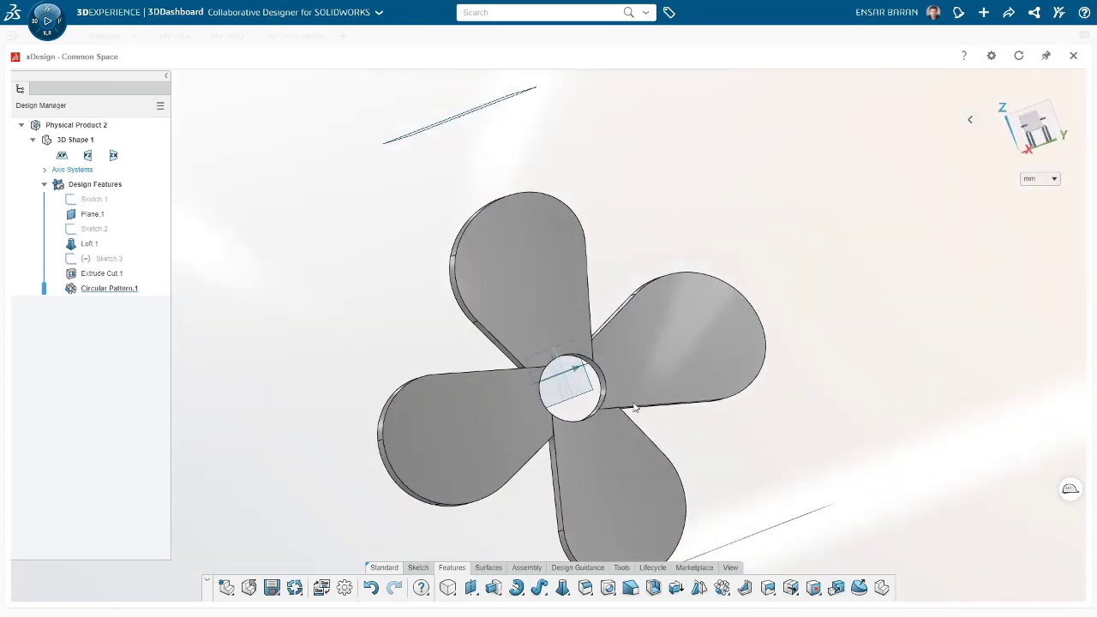
{"action": "mouse_move", "coordinate": [635, 408]}
{"action": "middle_mouse_down"}
{"action": "mouse_move", "coordinate": [886, 465]}
{"action": "mouse_move", "coordinate": [511, 350]}
{"action": "mouse_move", "coordinate": [572, 383]}
{"action": "middle_mouse_up"}
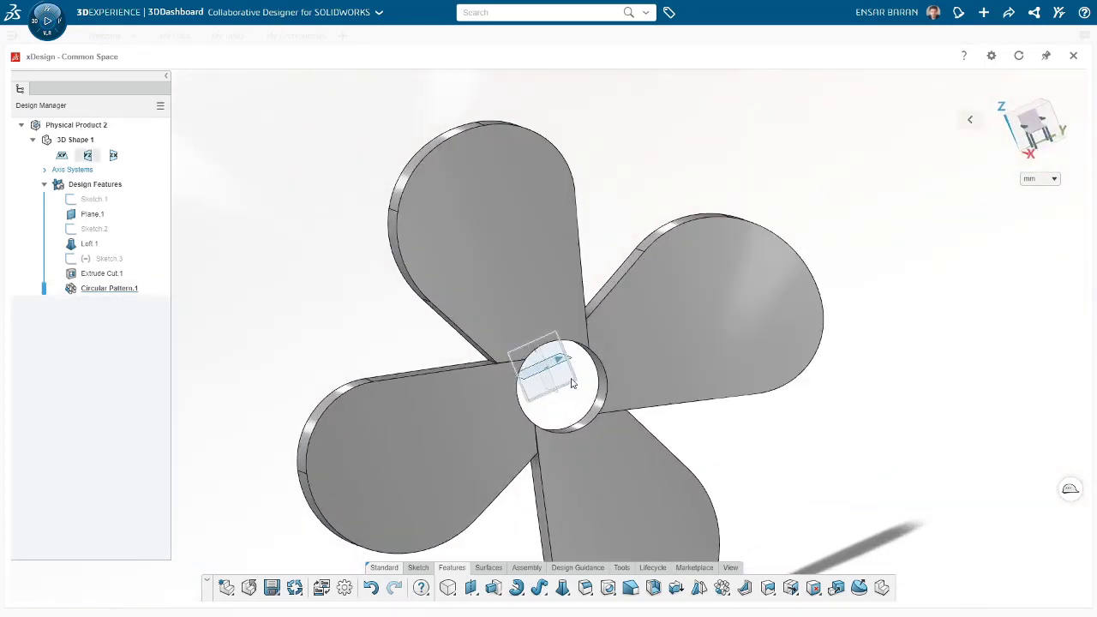
{"action": "left_click", "coordinate": [572, 382]}
{"action": "left_click", "coordinate": [600, 332]}
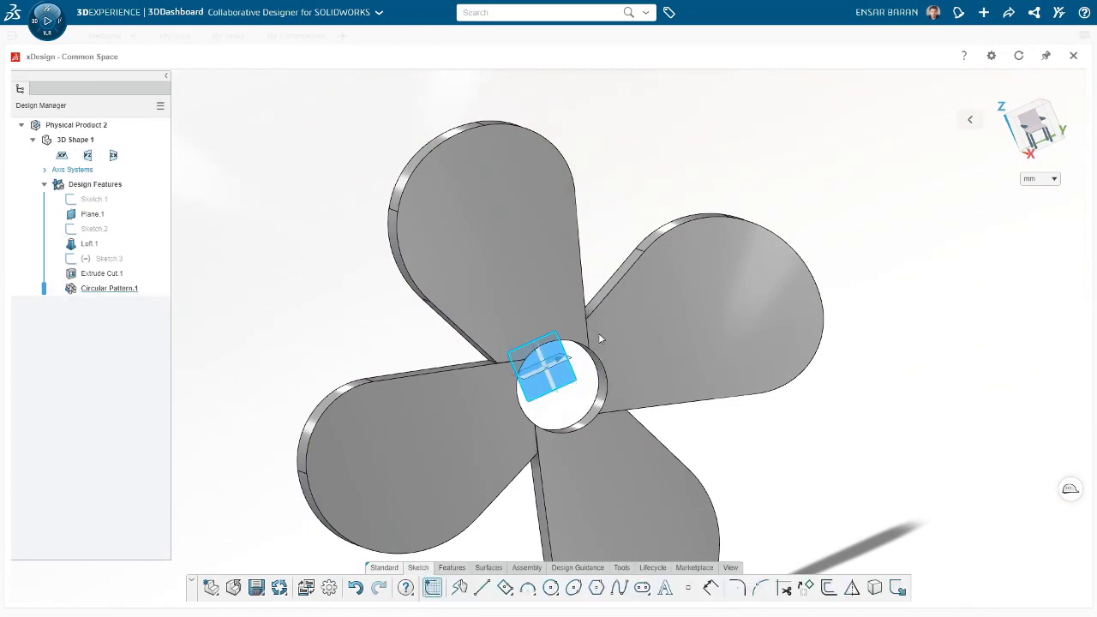
Convert the hub hole's three circular arcs into Sketch.4.
{"action": "left_click", "coordinate": [875, 590]}
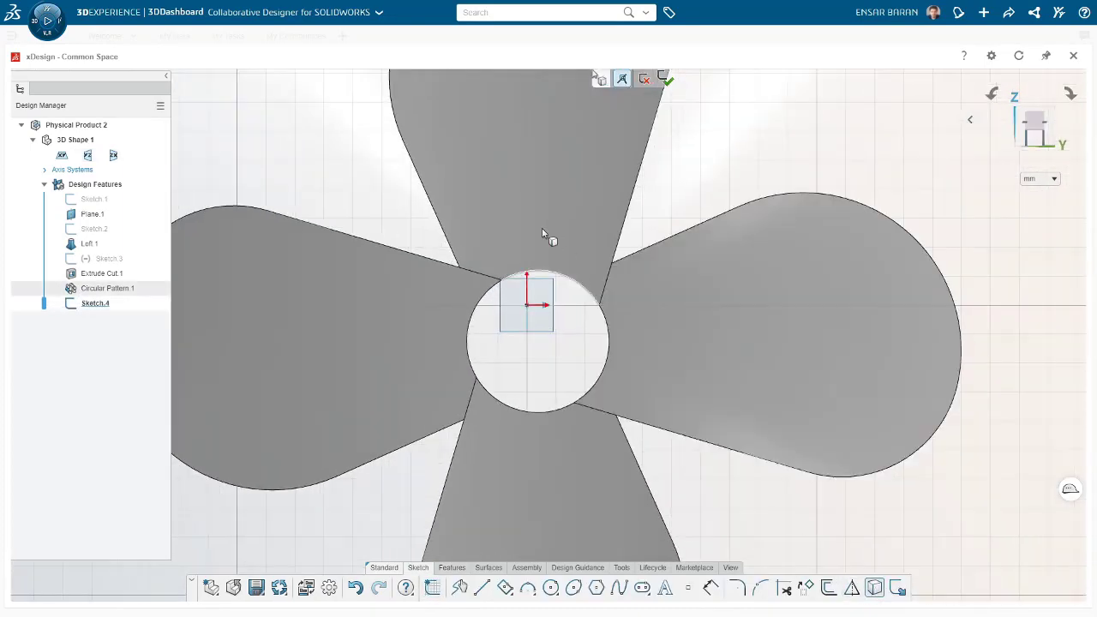
{"action": "left_click", "coordinate": [595, 290]}
{"action": "left_click", "coordinate": [609, 343]}
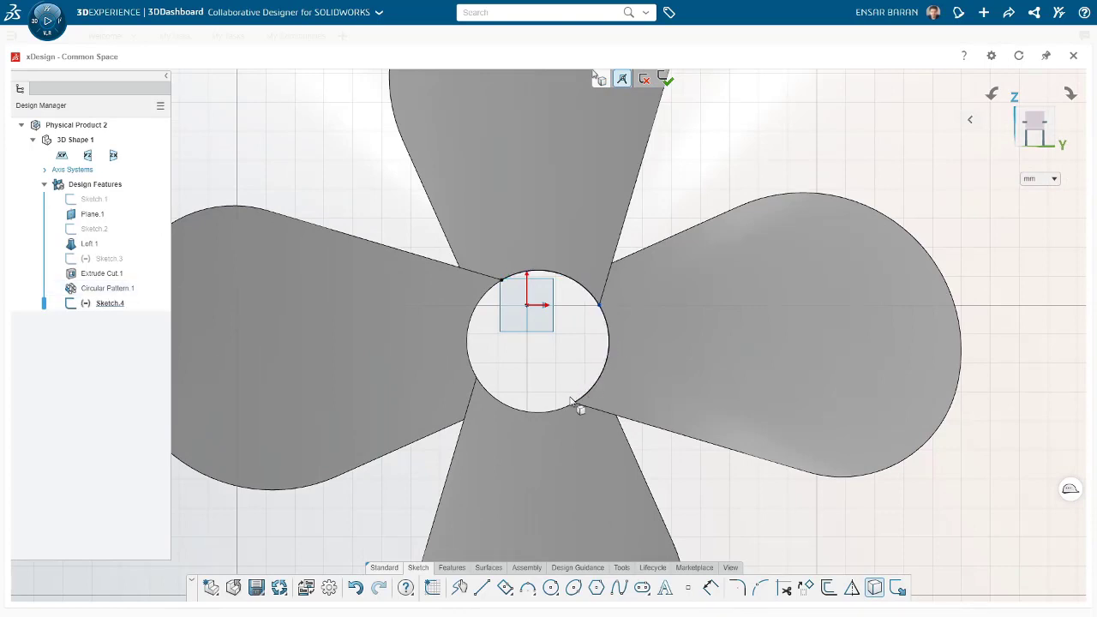
{"action": "left_click", "coordinate": [557, 414]}
Draw a vertical line through the hub centre and trim its ends outside the circle.
{"action": "left_click", "coordinate": [481, 587]}
{"action": "left_click", "coordinate": [536, 237]}
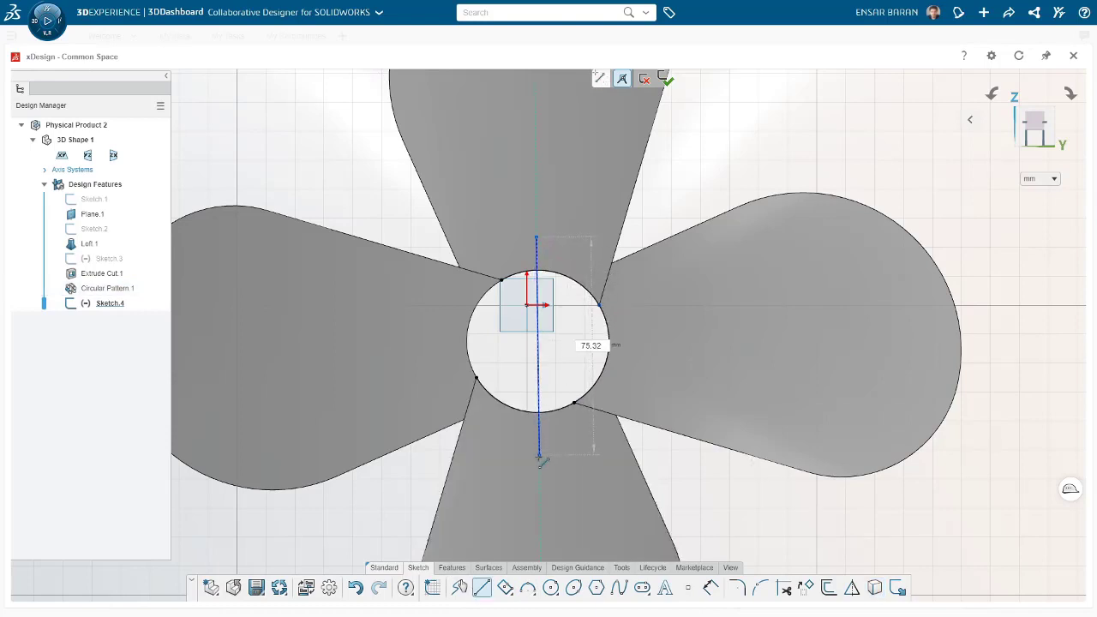
{"action": "left_click", "coordinate": [538, 460]}
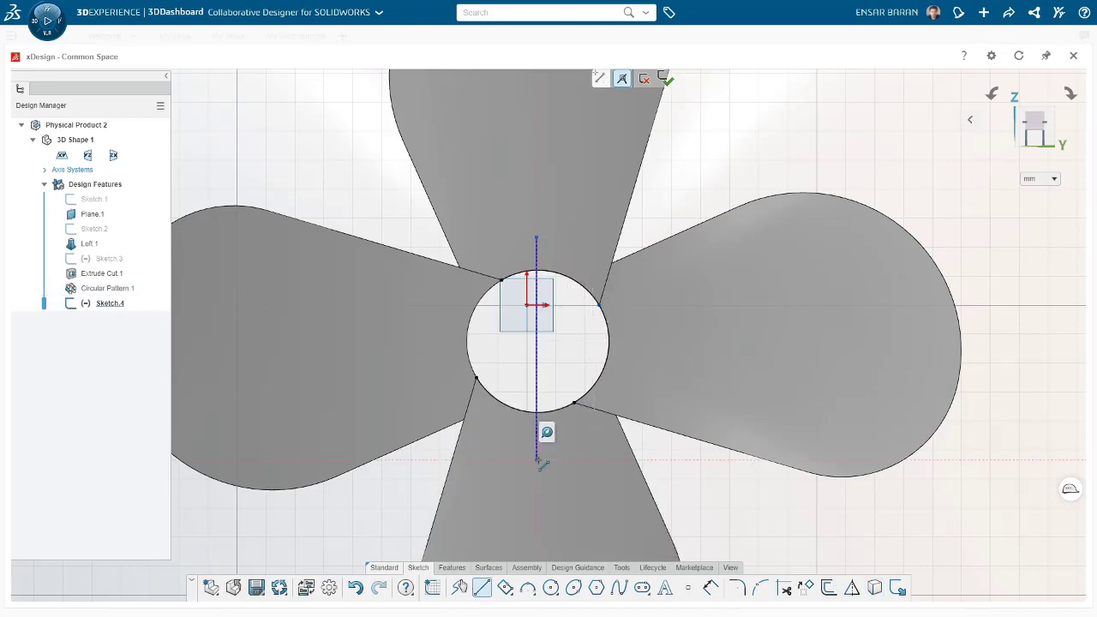
{"action": "key", "text": "Escape"}
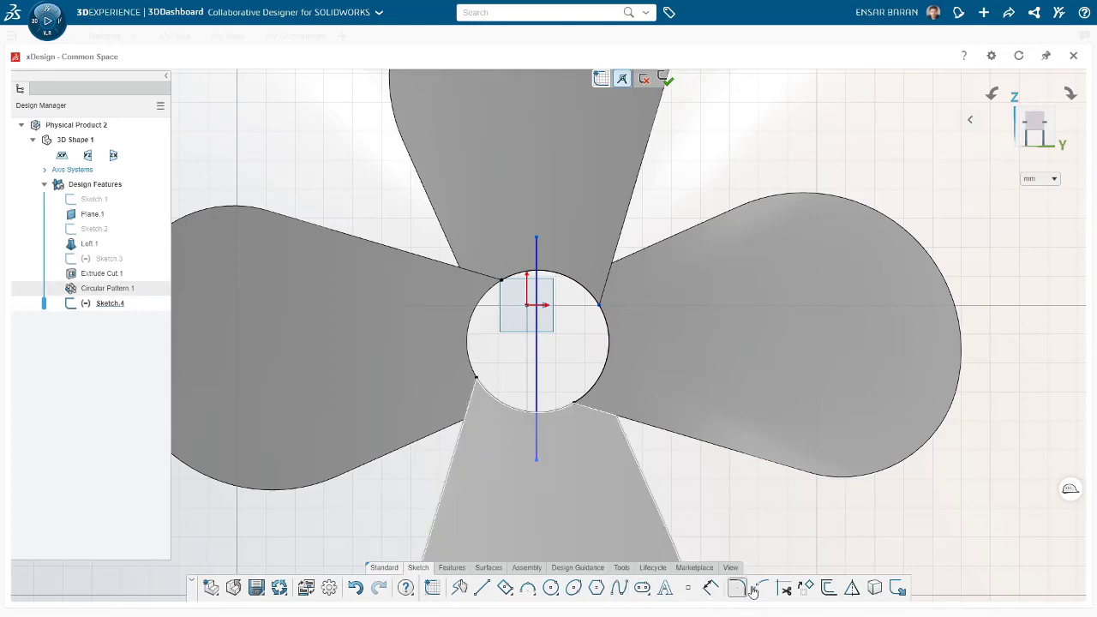
{"action": "left_click", "coordinate": [785, 588]}
{"action": "left_click_drag", "start_coordinate": [549, 436], "coordinate": [513, 403]}
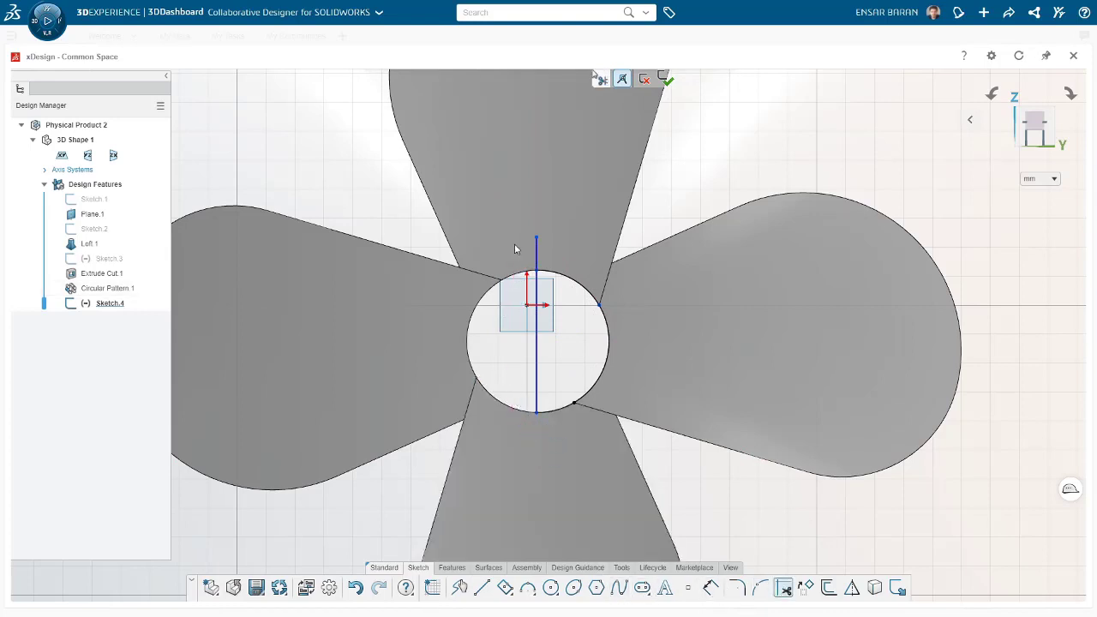
{"action": "left_click_drag", "start_coordinate": [514, 244], "coordinate": [553, 255]}
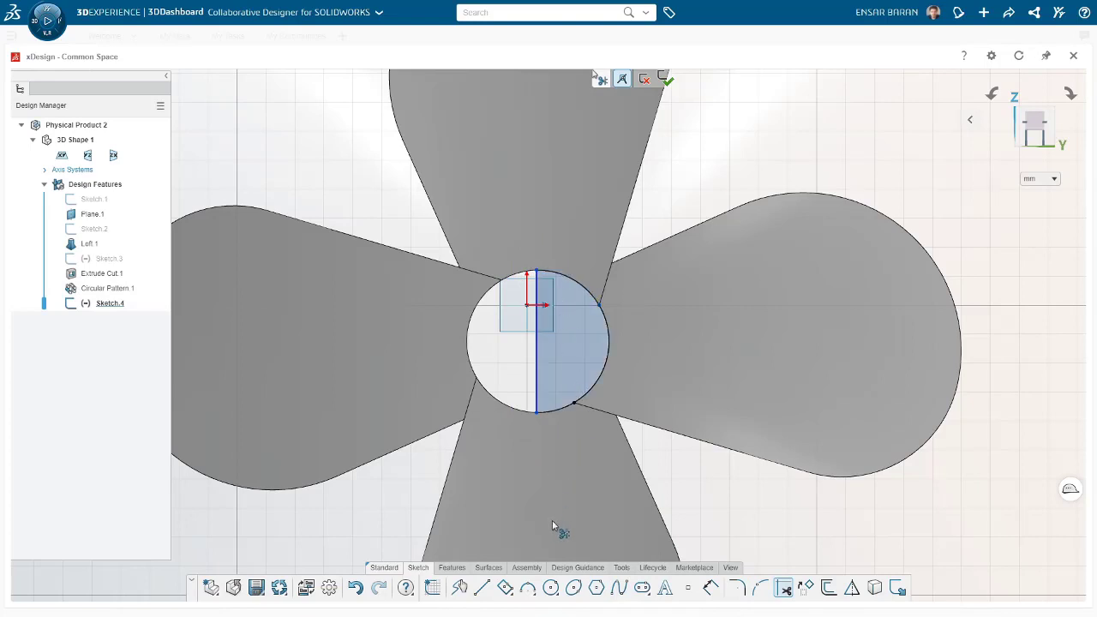
{"action": "left_click", "coordinate": [452, 567]}
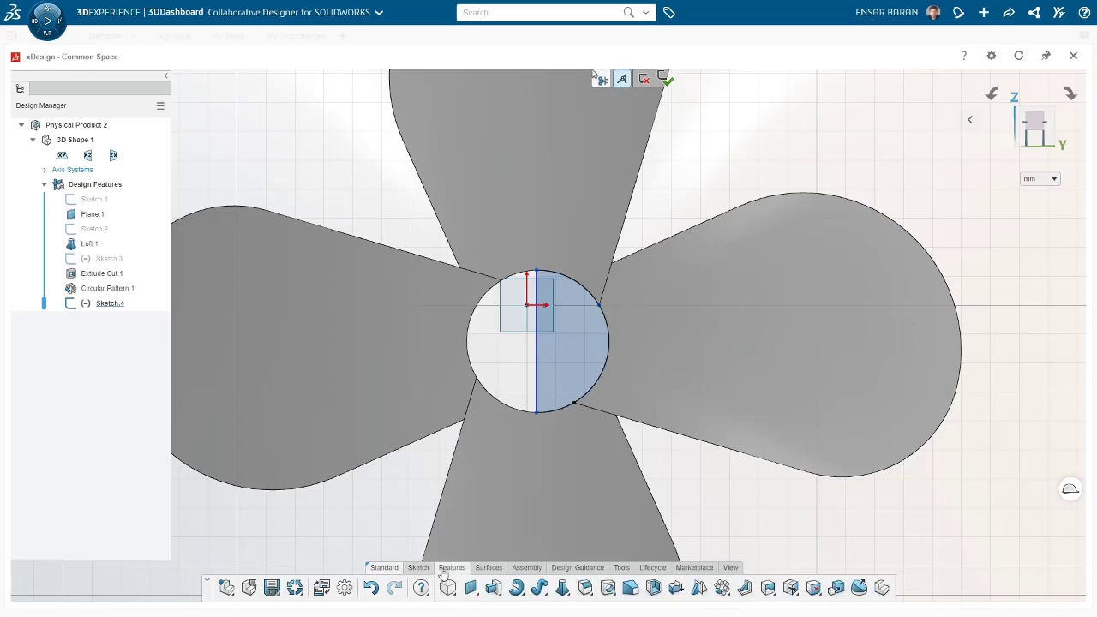
Revolve Sketch.4 blind 180° about Line.1 to create the dome hub Revolve.2.
{"action": "left_click", "coordinate": [516, 587]}
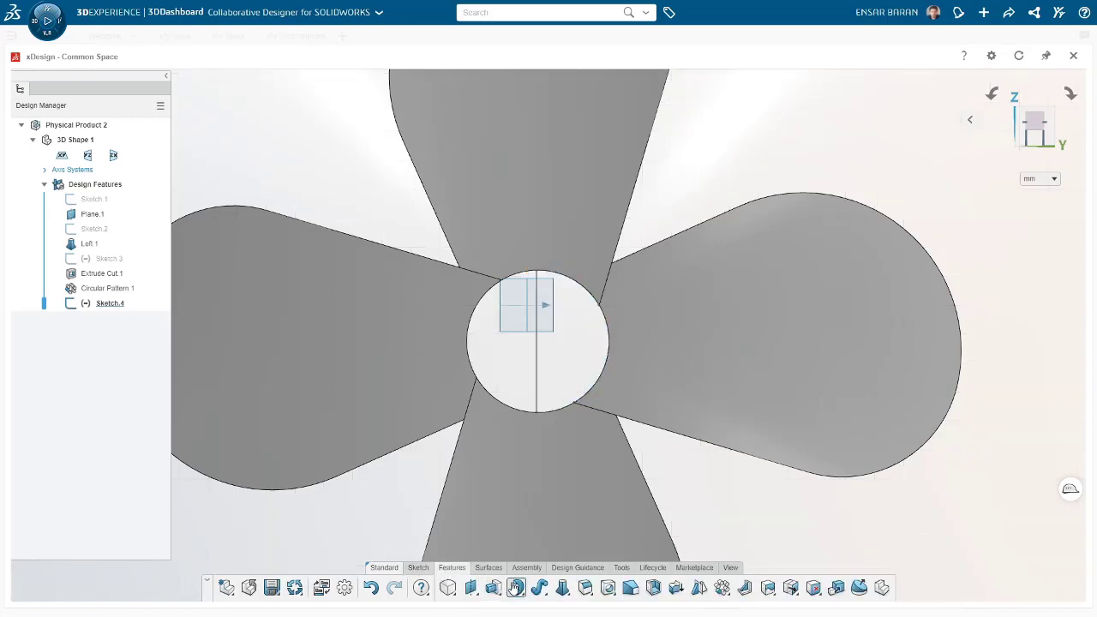
{"action": "left_click", "coordinate": [535, 368]}
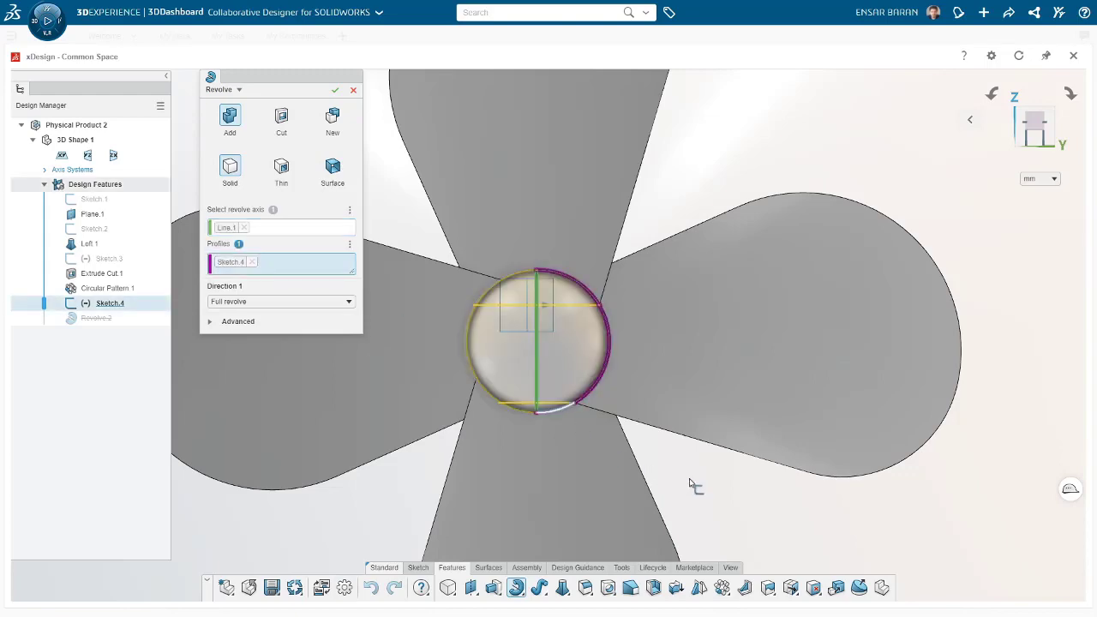
{"action": "middle_click_drag", "start_coordinate": [695, 485], "coordinate": [697, 416]}
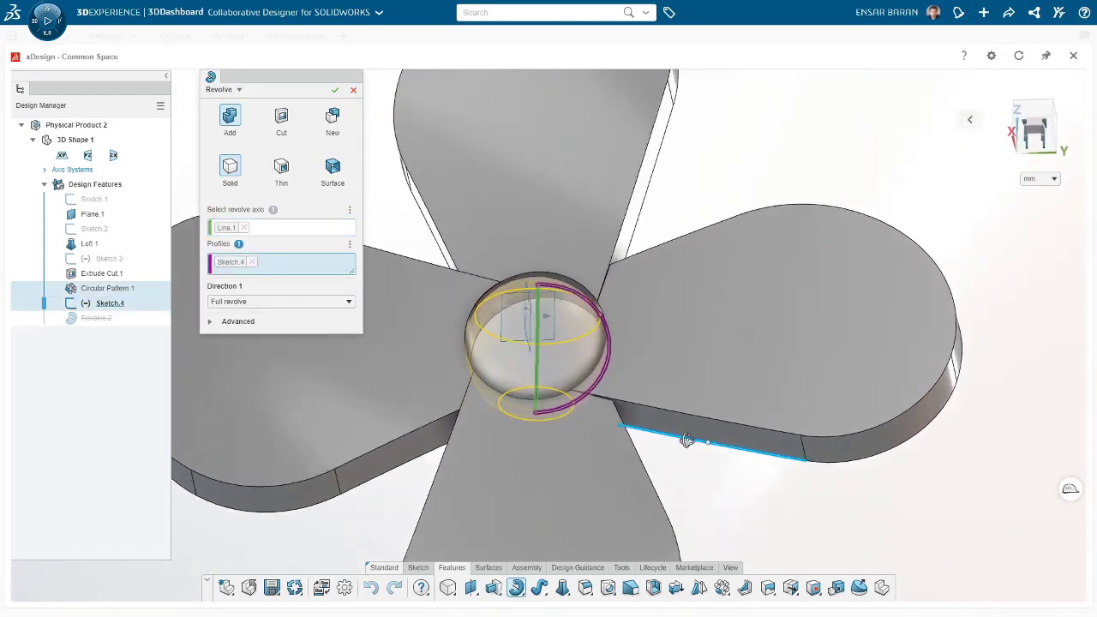
{"action": "left_click", "coordinate": [279, 302]}
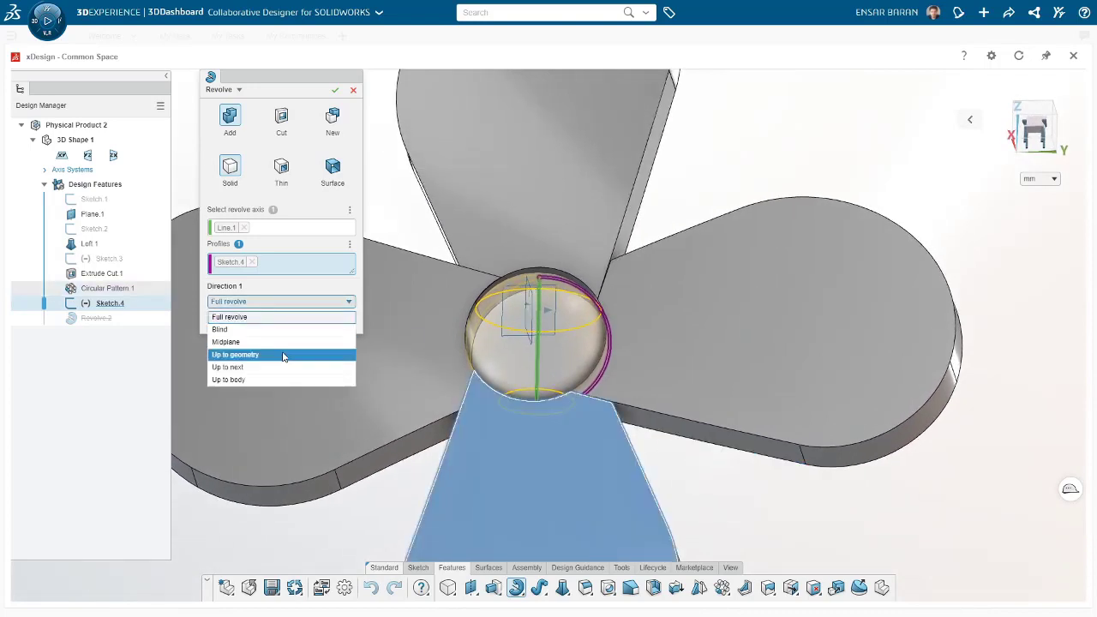
{"action": "left_click", "coordinate": [275, 329]}
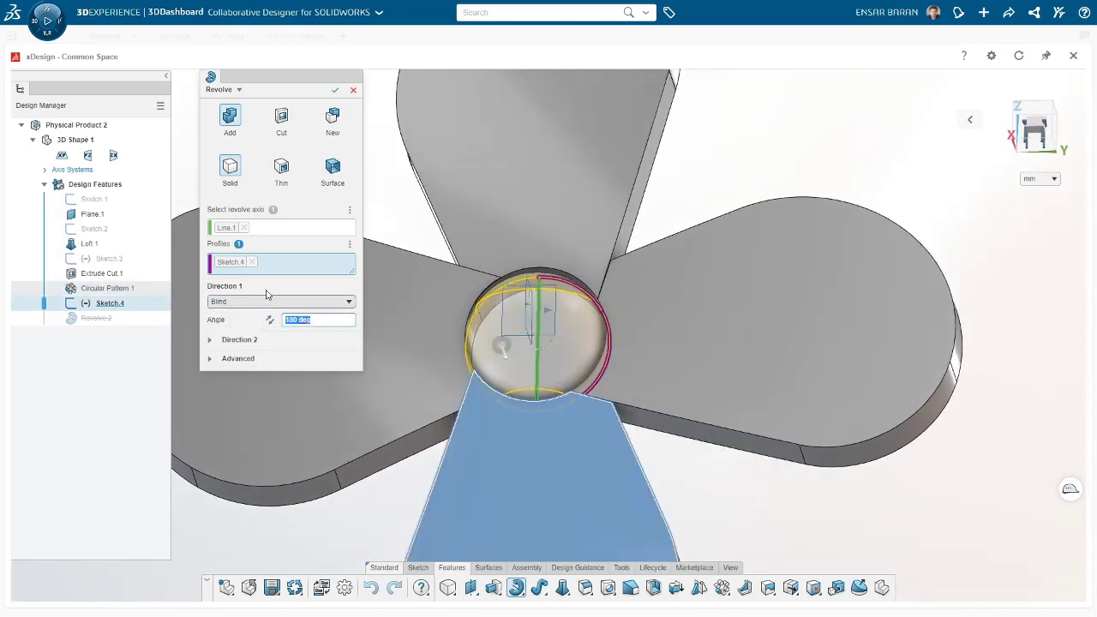
{"action": "left_click", "coordinate": [334, 90]}
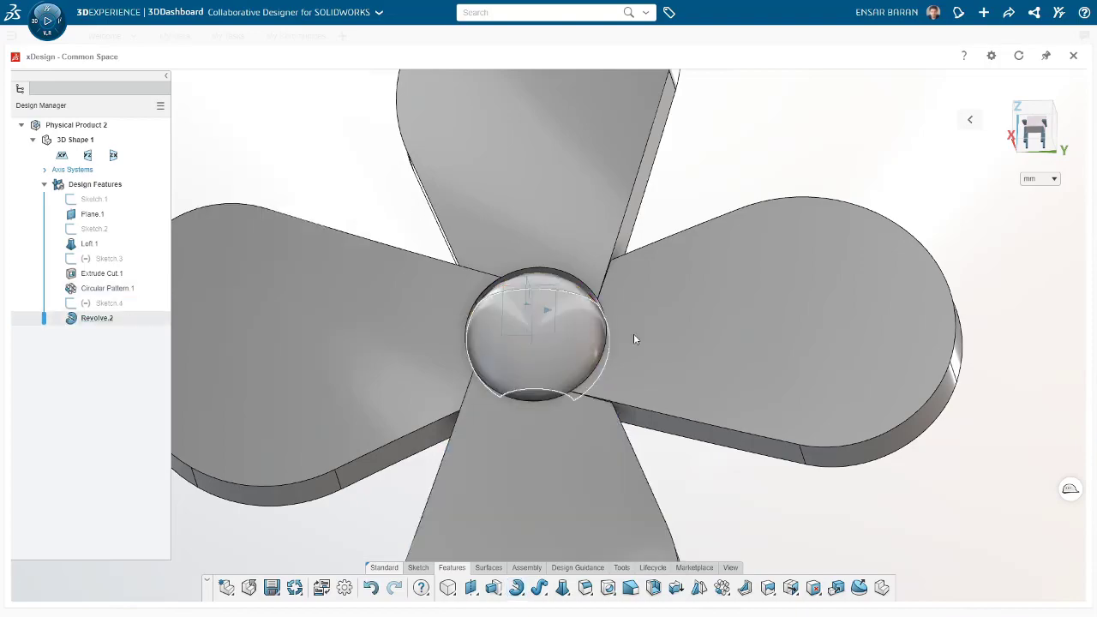
{"action": "mouse_move", "coordinate": [829, 463]}
{"action": "middle_mouse_down"}
{"action": "mouse_move", "coordinate": [806, 354]}
{"action": "mouse_move", "coordinate": [832, 306]}
{"action": "mouse_move", "coordinate": [941, 325]}
{"action": "mouse_move", "coordinate": [542, 313]}
{"action": "middle_mouse_up"}
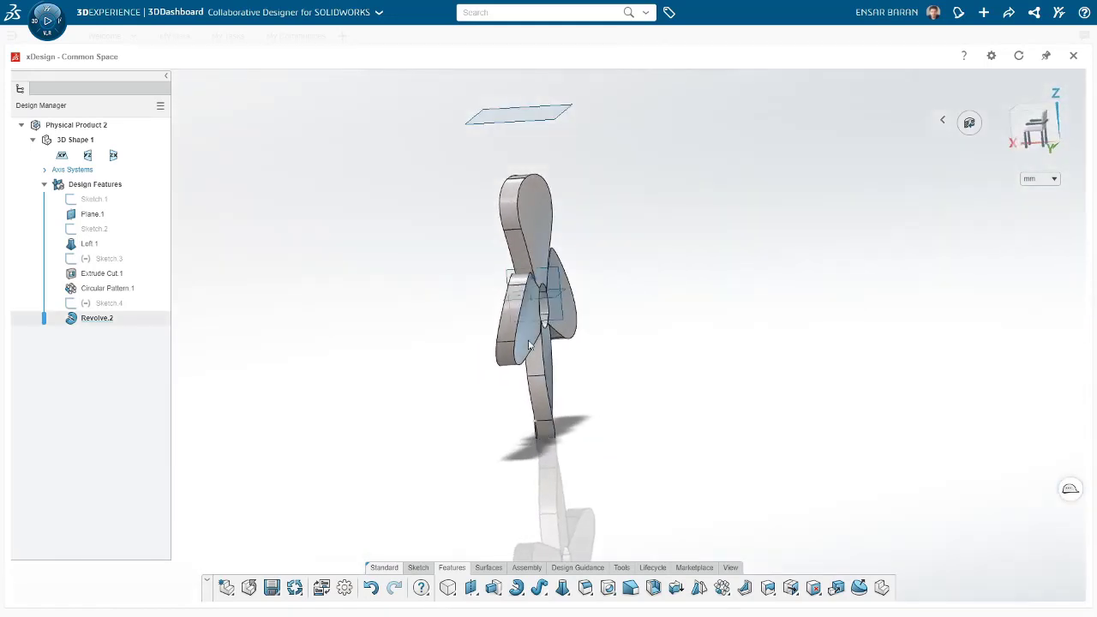
Start a sketch on the ZX plane and apply a section view to see inside.
{"action": "scroll", "coordinate": [542, 313], "scroll_direction": "down", "scroll_amount": 2}
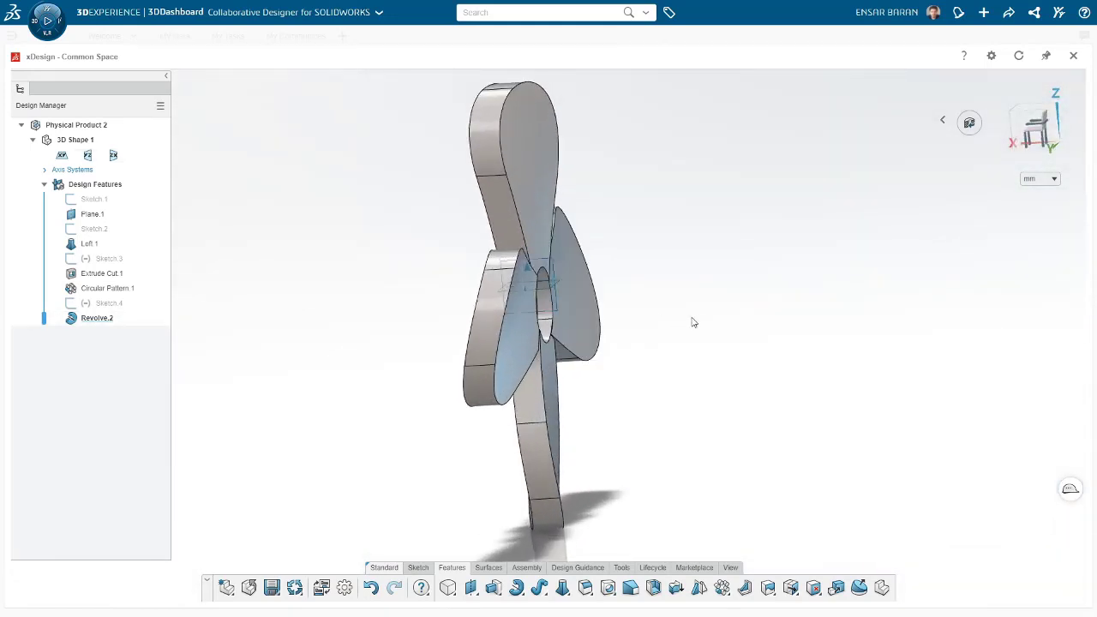
{"action": "left_click", "coordinate": [553, 302]}
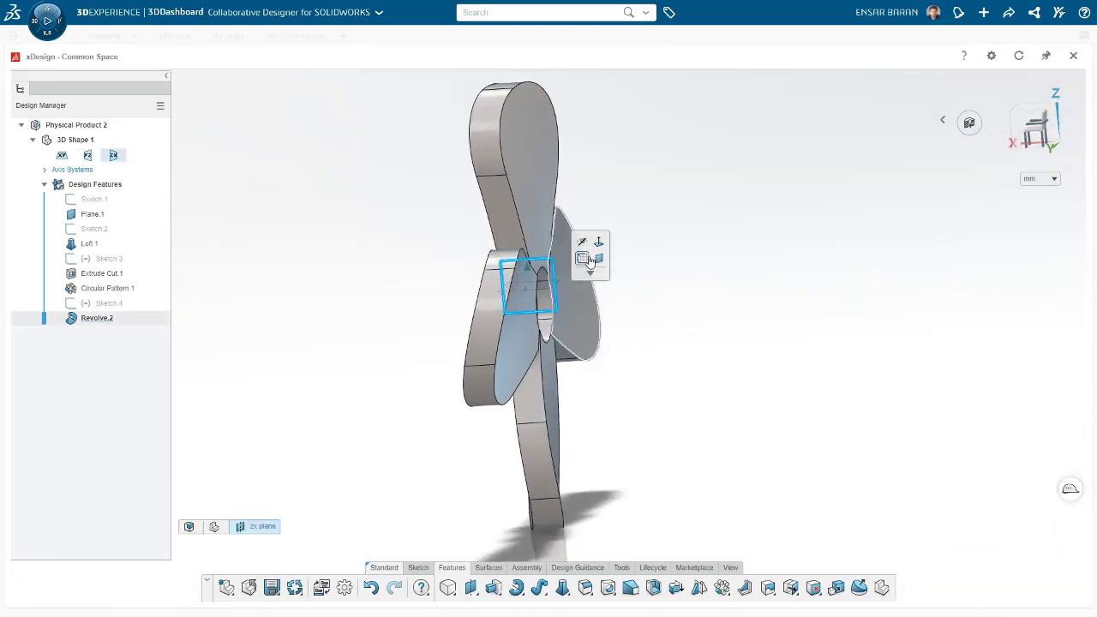
{"action": "left_click", "coordinate": [589, 260]}
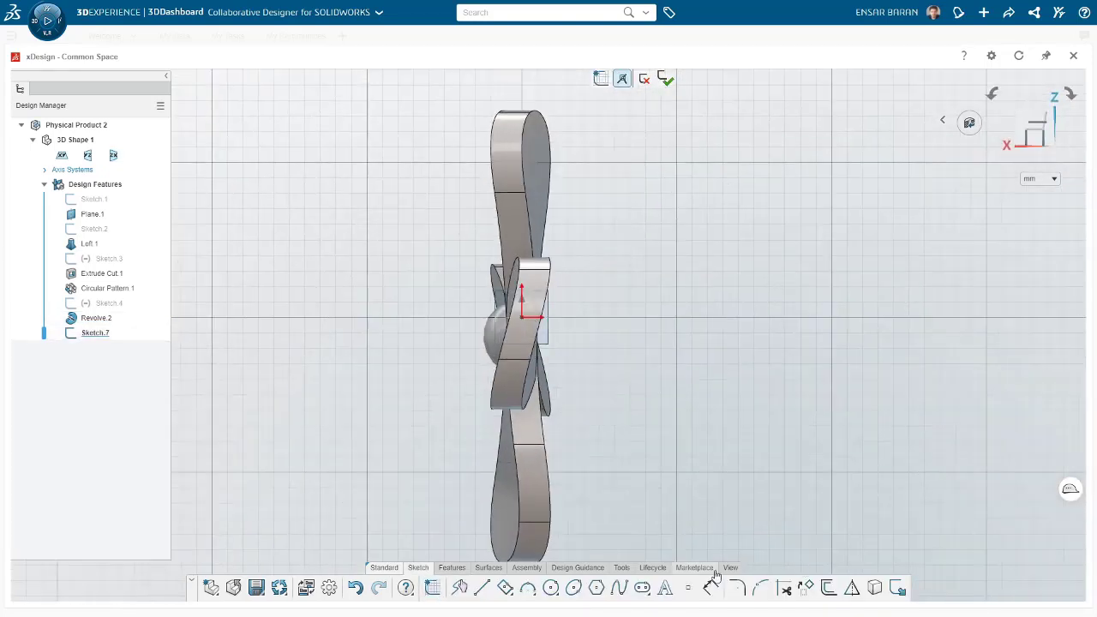
{"action": "left_click", "coordinate": [730, 567]}
{"action": "left_click", "coordinate": [737, 586]}
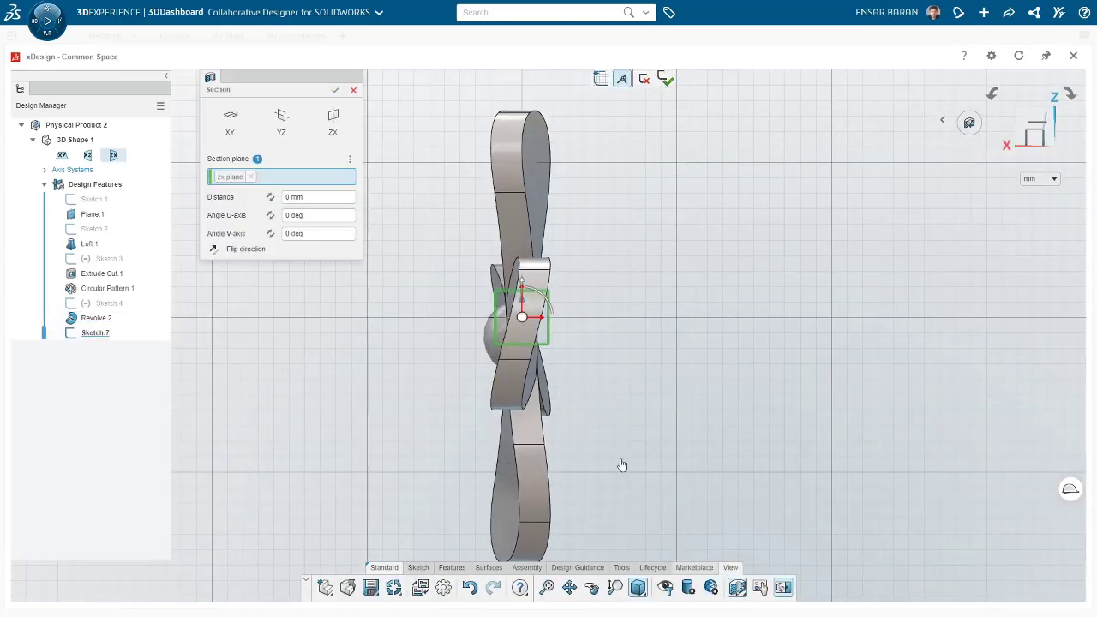
{"action": "left_click", "coordinate": [335, 90]}
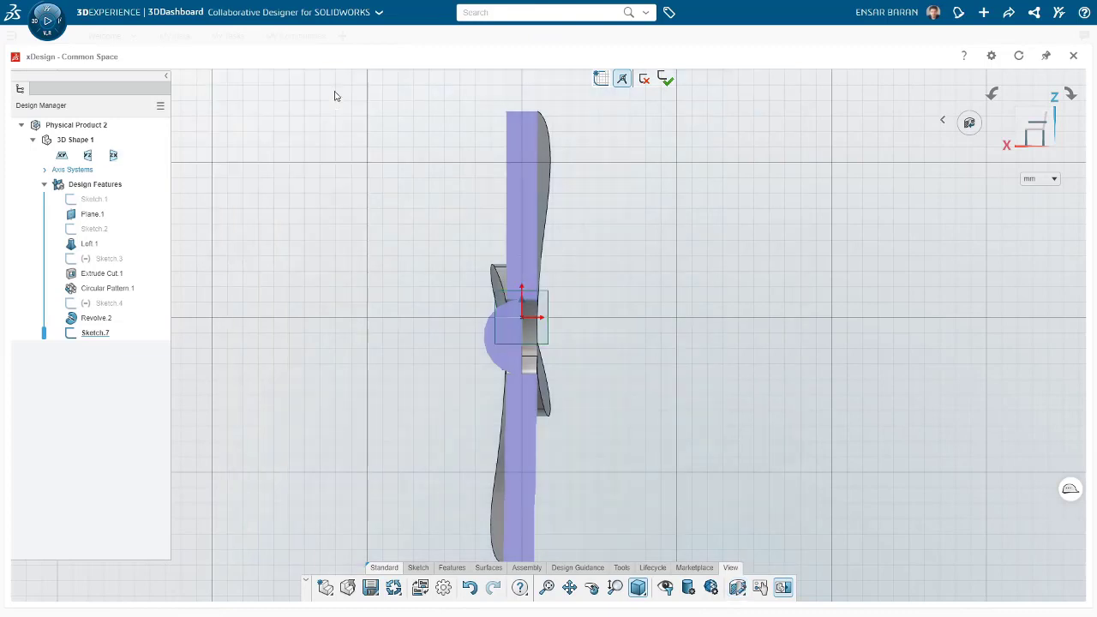
Draw a long shallow arc from the hub out to the right and finish Sketch.7.
{"action": "left_click", "coordinate": [449, 569]}
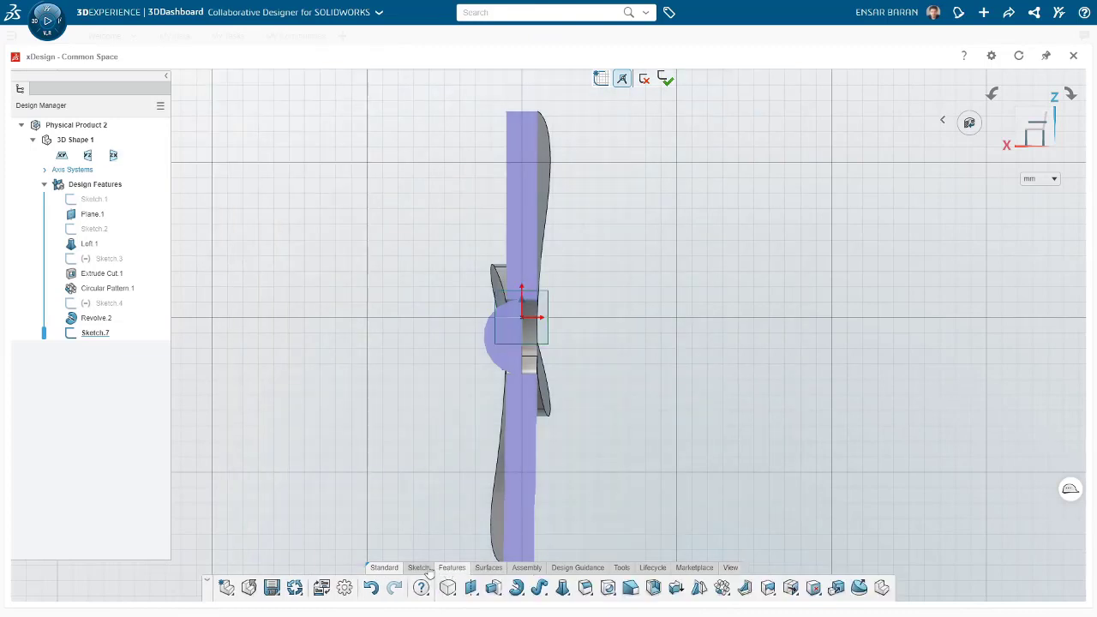
{"action": "left_click", "coordinate": [418, 569]}
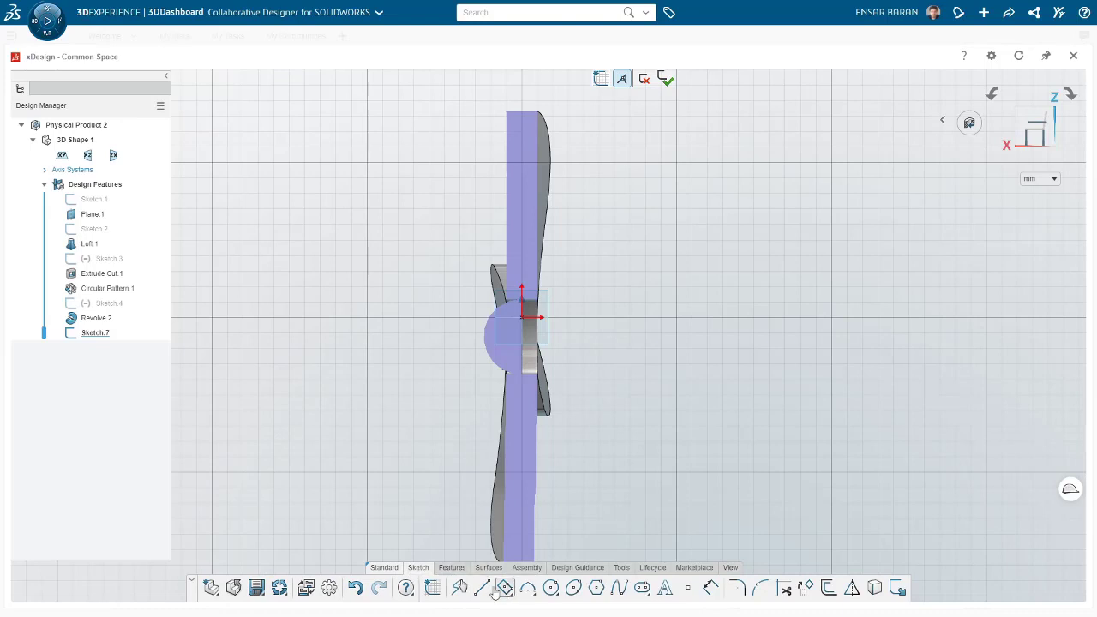
{"action": "left_click", "coordinate": [529, 589]}
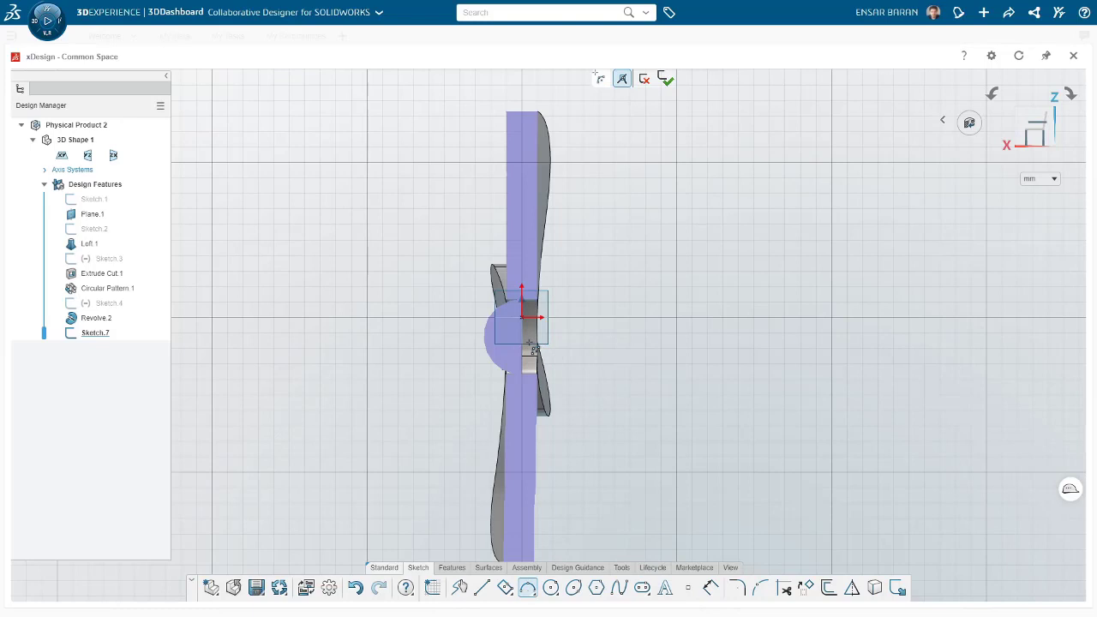
{"action": "left_click", "coordinate": [530, 343]}
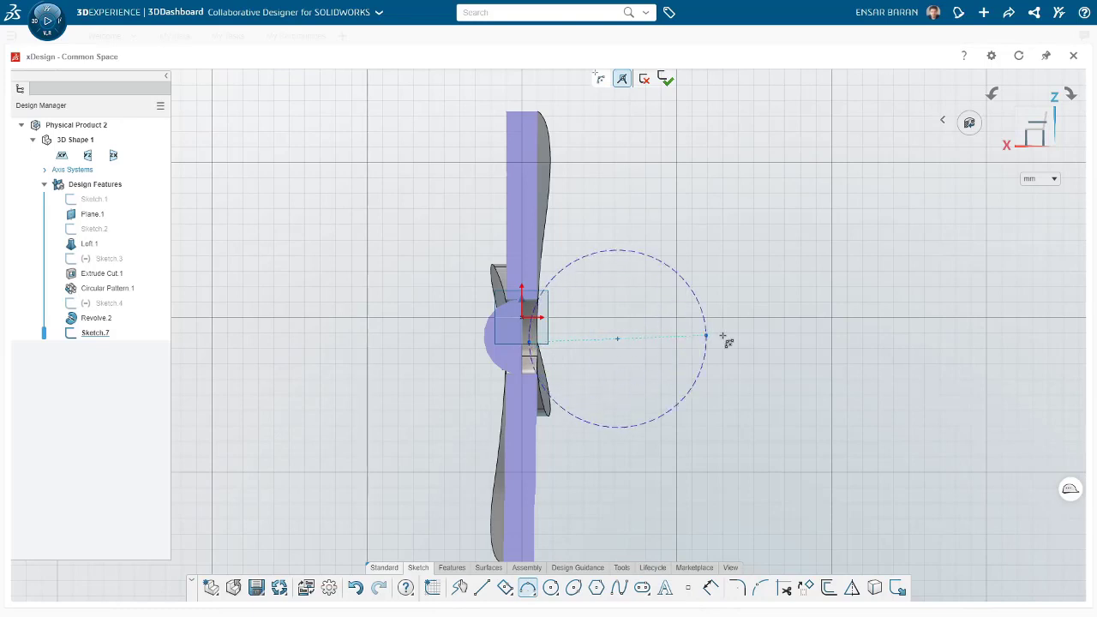
{"action": "left_click", "coordinate": [815, 341]}
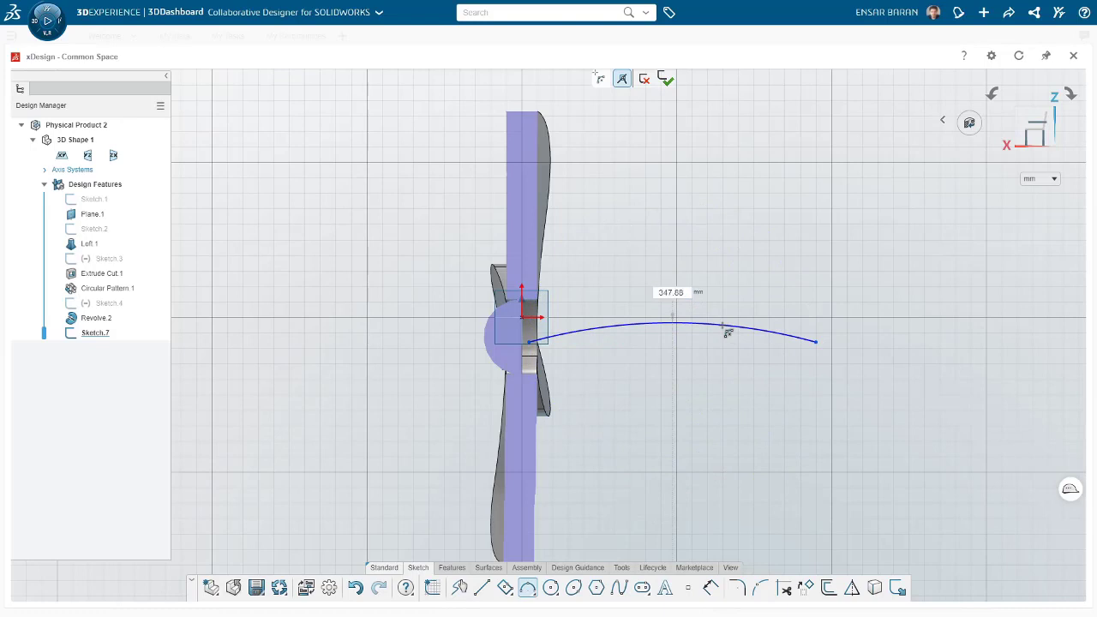
{"action": "left_click", "coordinate": [725, 331]}
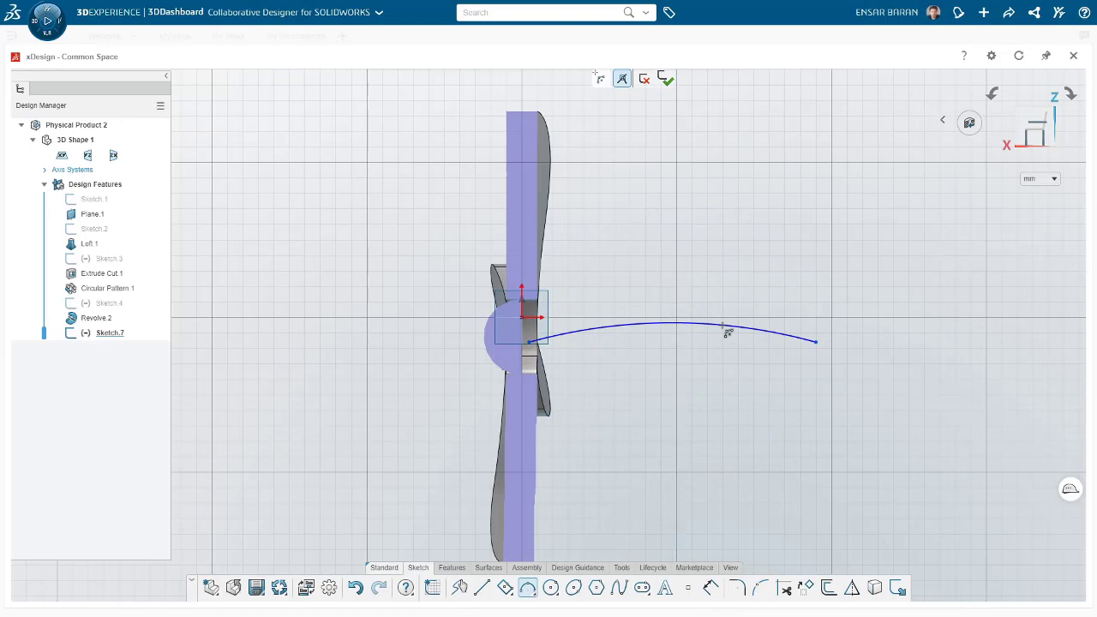
{"action": "left_click", "coordinate": [668, 80]}
Turn off the section view and orbit to an oblique side view.
{"action": "left_click", "coordinate": [730, 569]}
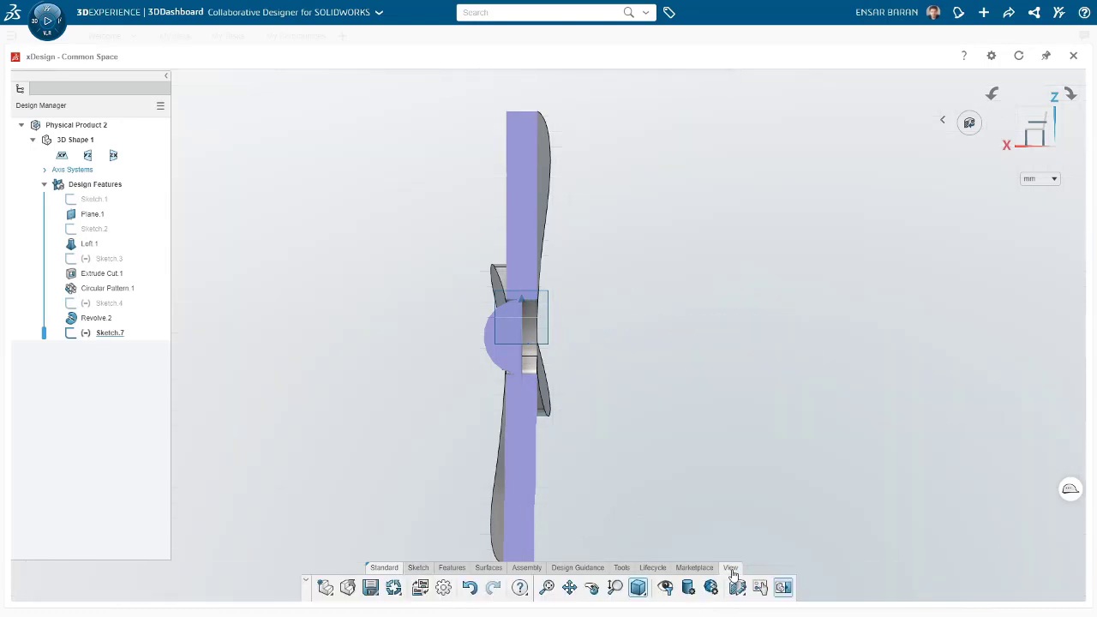
{"action": "left_click", "coordinate": [737, 587]}
{"action": "left_click", "coordinate": [353, 90]}
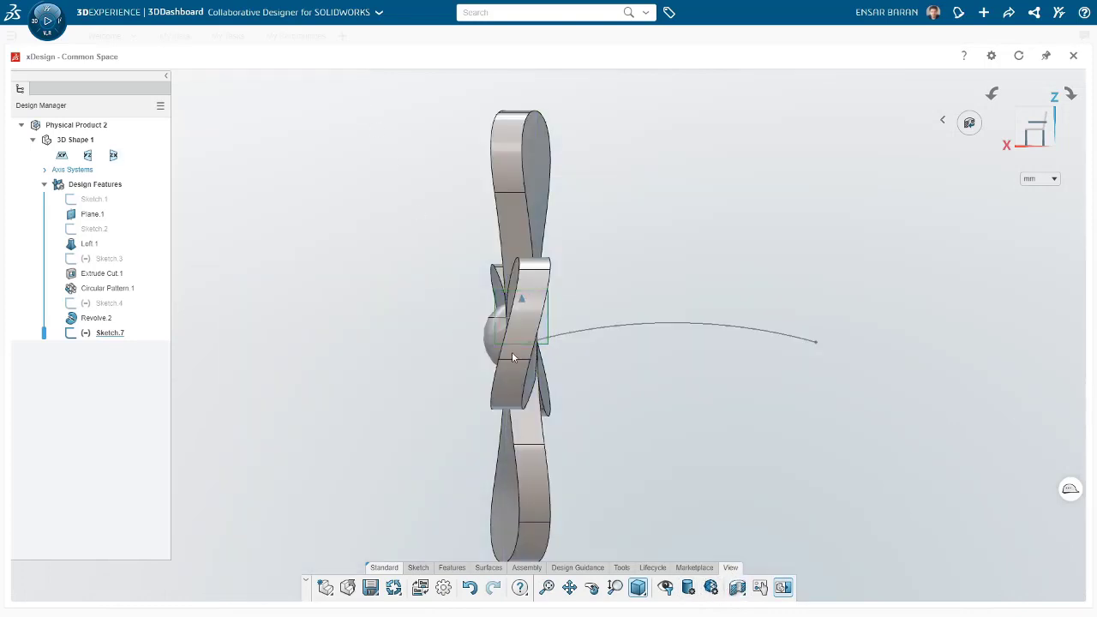
{"action": "mouse_move", "coordinate": [701, 439]}
{"action": "middle_mouse_down"}
{"action": "mouse_move", "coordinate": [626, 482]}
{"action": "mouse_move", "coordinate": [700, 444]}
{"action": "middle_mouse_up"}
Create Plane.3 through the arc's far endpoint, referenced to the hub face.
{"action": "left_click", "coordinate": [451, 568]}
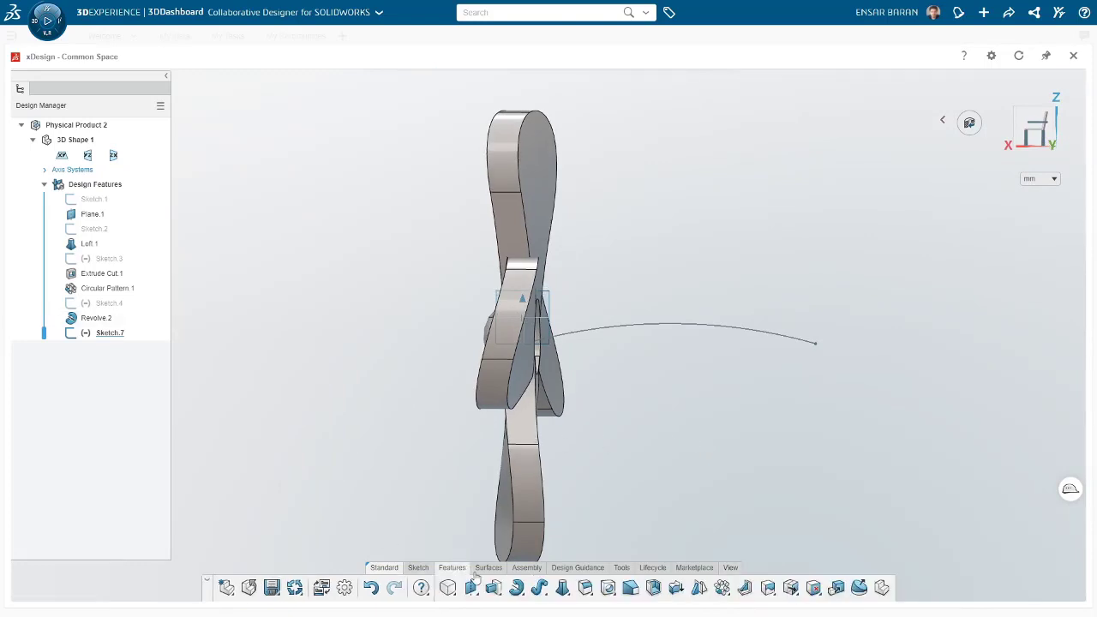
{"action": "left_click", "coordinate": [471, 588]}
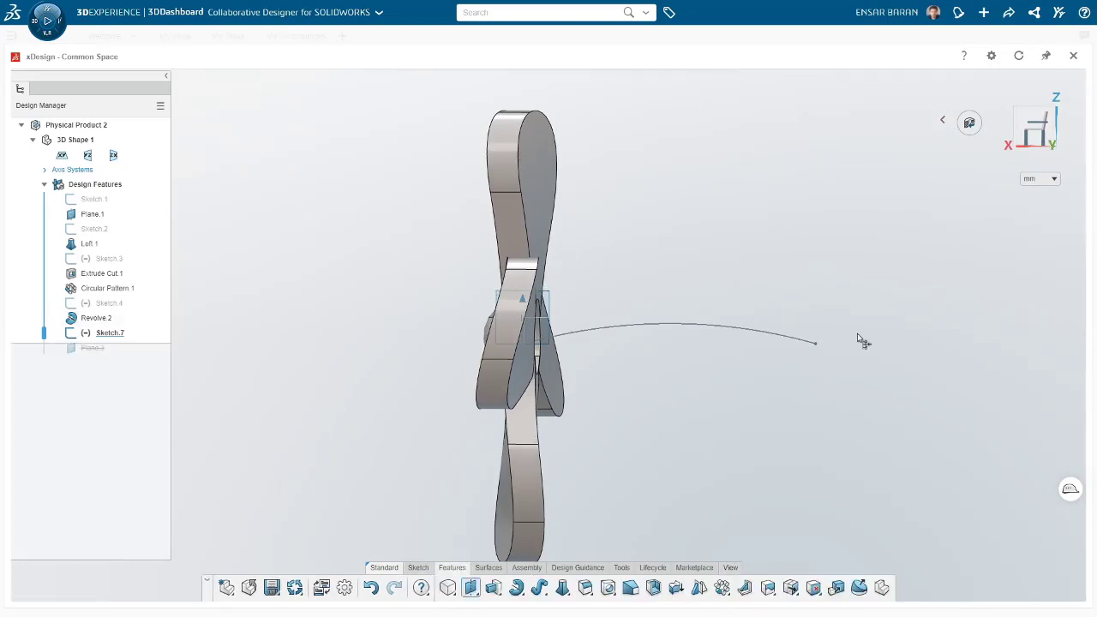
{"action": "left_click", "coordinate": [815, 349]}
{"action": "middle_click_drag", "start_coordinate": [776, 404], "coordinate": [657, 400]}
{"action": "left_click", "coordinate": [522, 358]}
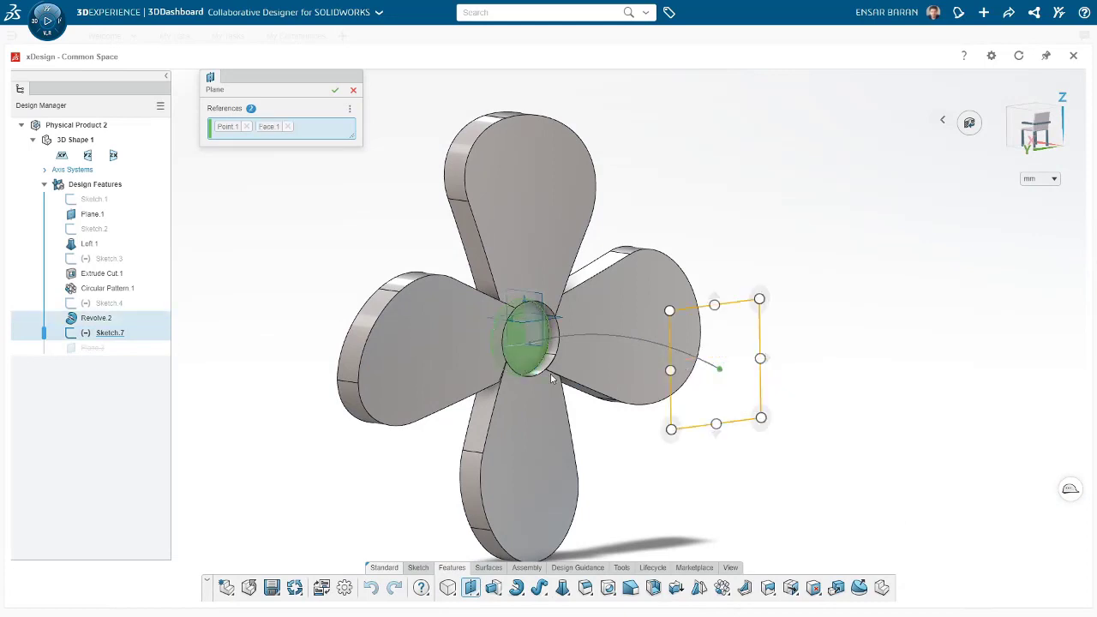
{"action": "middle_click_drag", "start_coordinate": [798, 443], "coordinate": [651, 428]}
{"action": "left_click", "coordinate": [335, 89]}
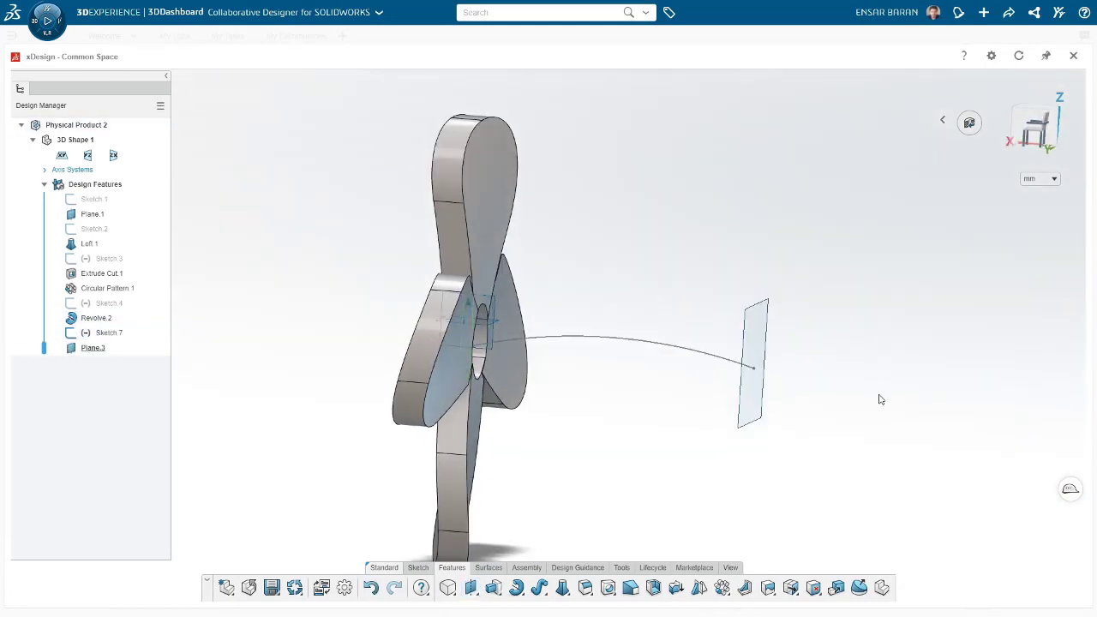
{"action": "left_click", "coordinate": [767, 334]}
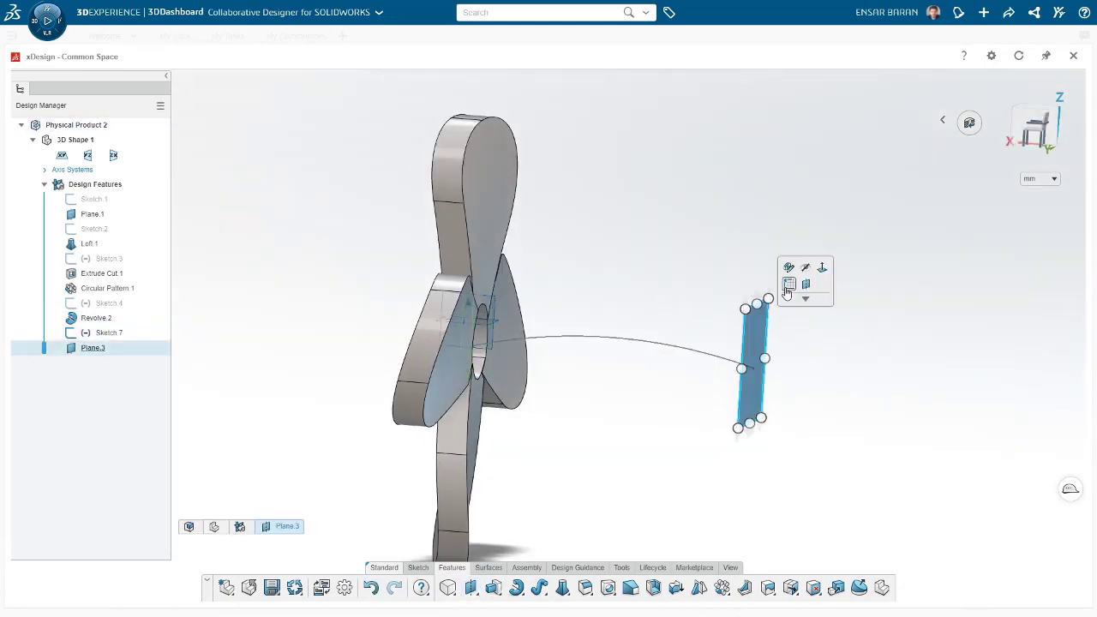
Sketch a small circle on Plane.3 centred at the arc's far end as Sketch.8.
{"action": "left_click", "coordinate": [788, 286]}
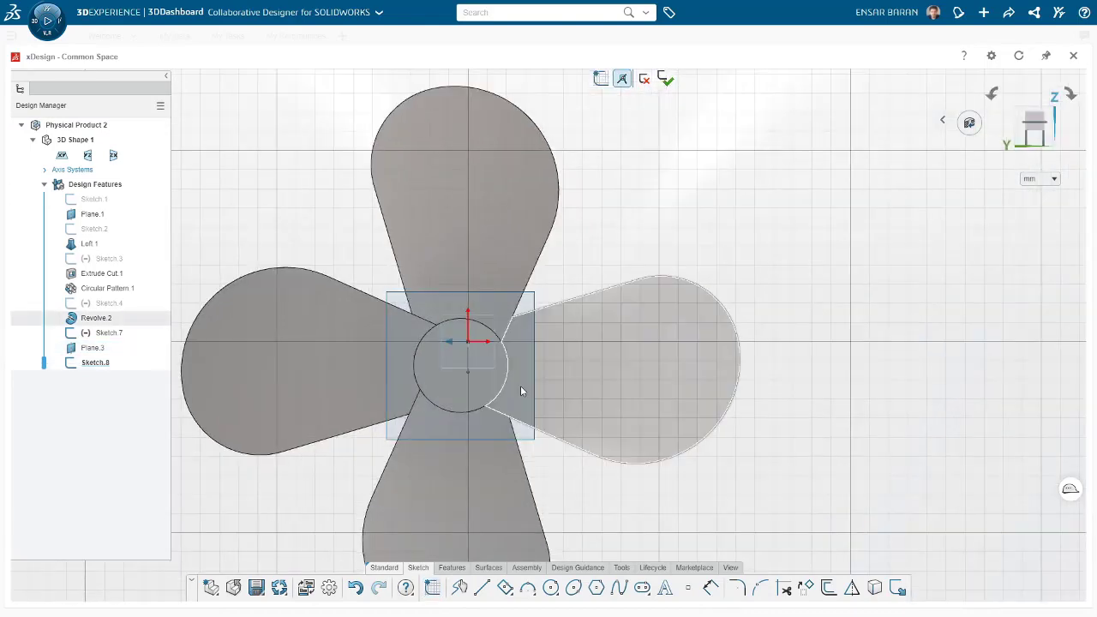
{"action": "middle_click_drag", "start_coordinate": [678, 507], "coordinate": [669, 508]}
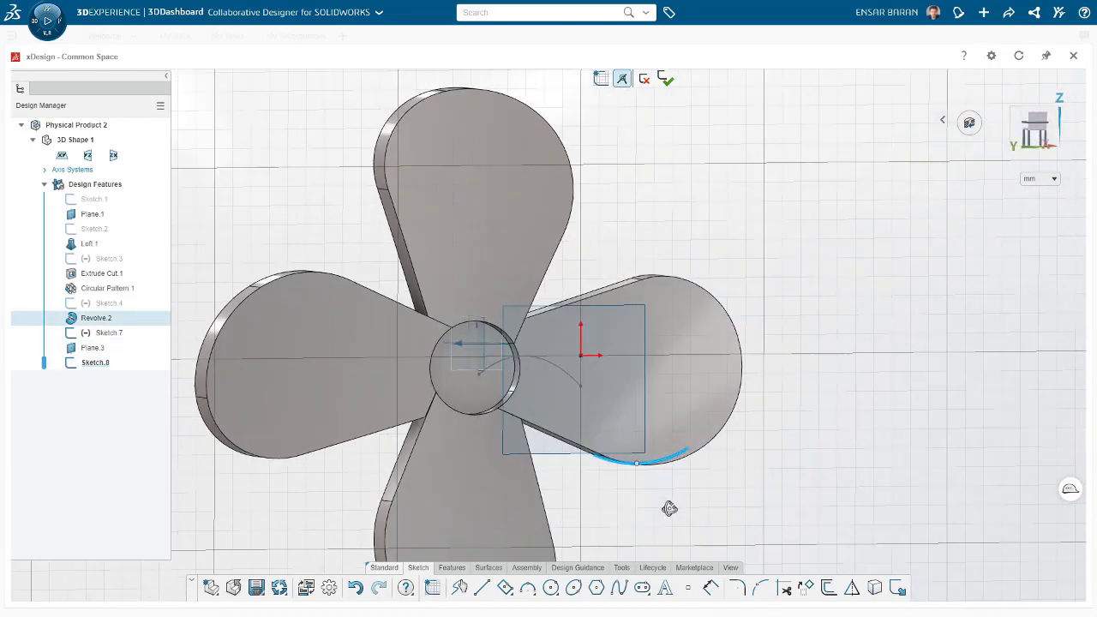
{"action": "left_click", "coordinate": [550, 586]}
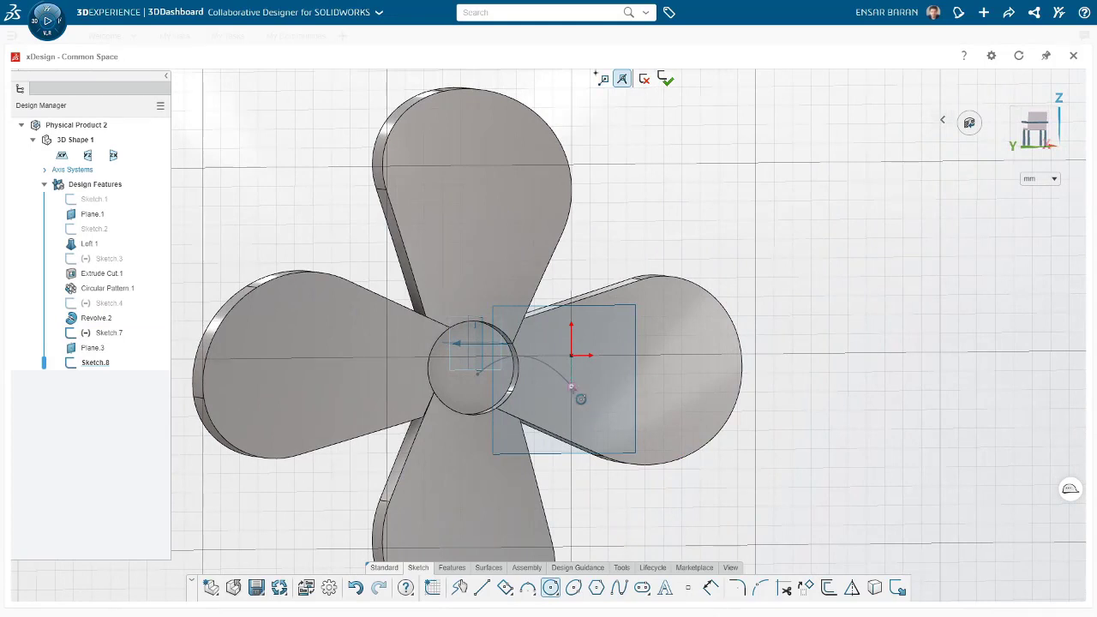
{"action": "left_click", "coordinate": [570, 387]}
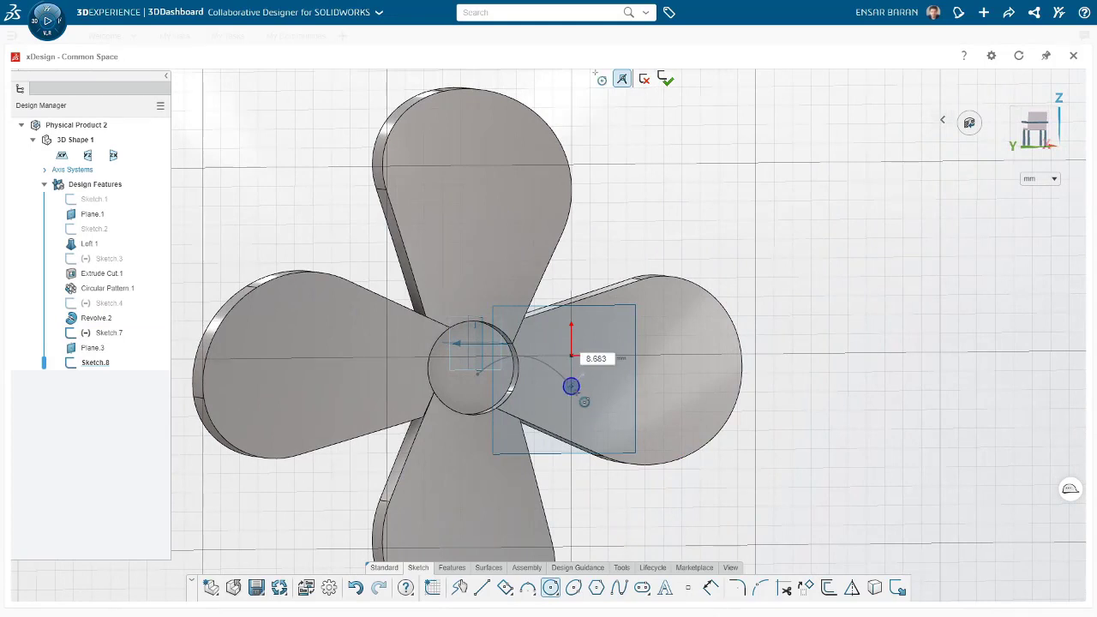
{"action": "left_click", "coordinate": [570, 386]}
{"action": "left_click", "coordinate": [452, 567]}
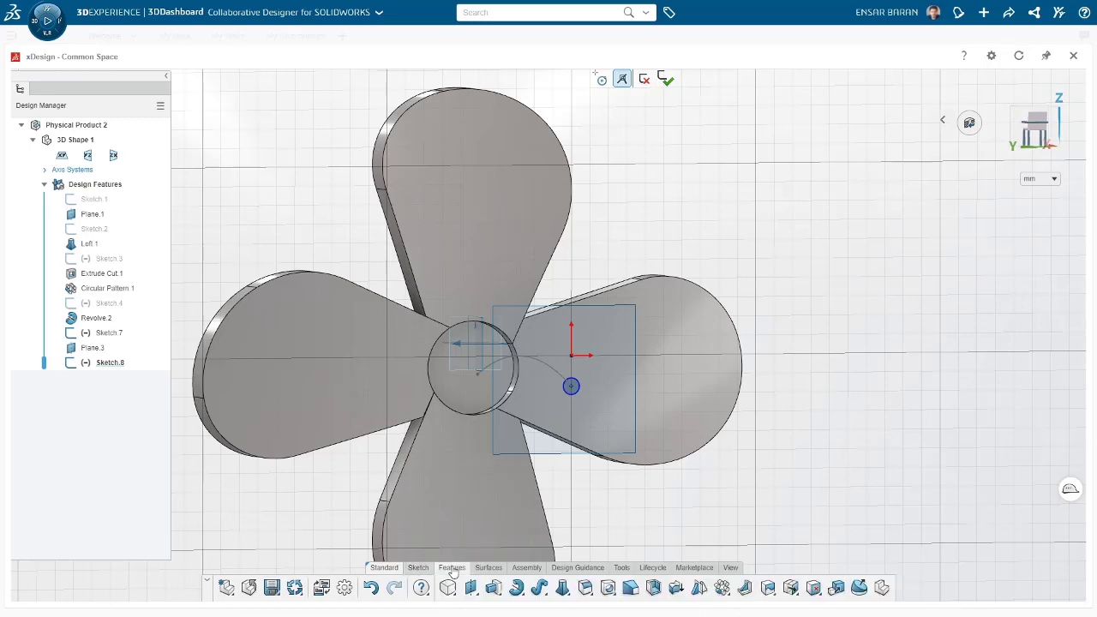
Sweep Sketch.8's circle along the Sketch.7 arc to create the Sweep.4 stem.
{"action": "left_click", "coordinate": [539, 587]}
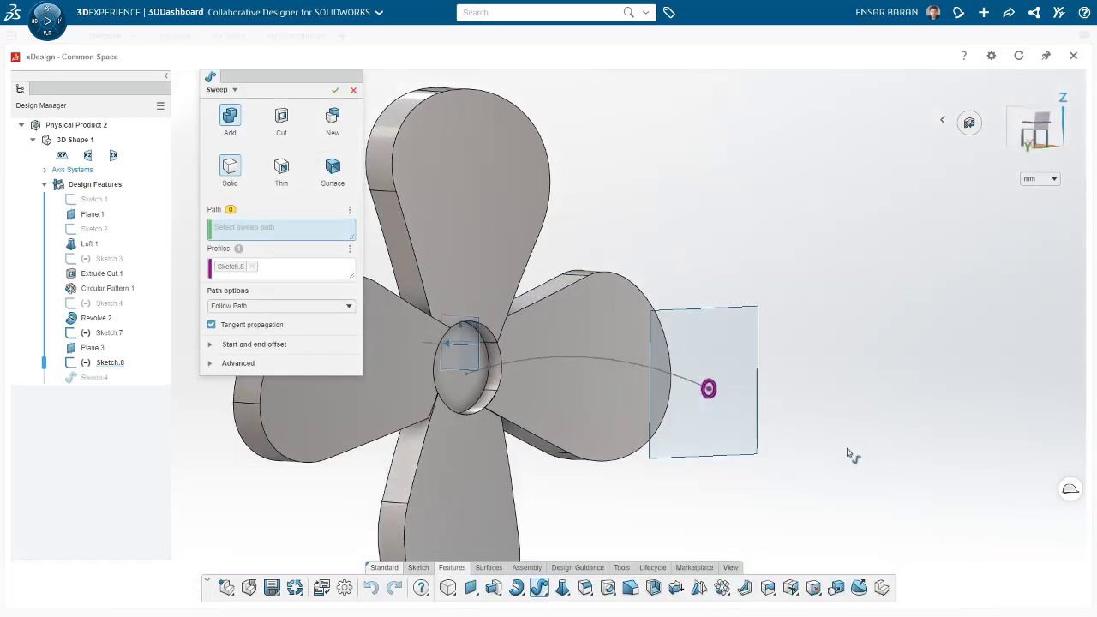
{"action": "left_click", "coordinate": [688, 379]}
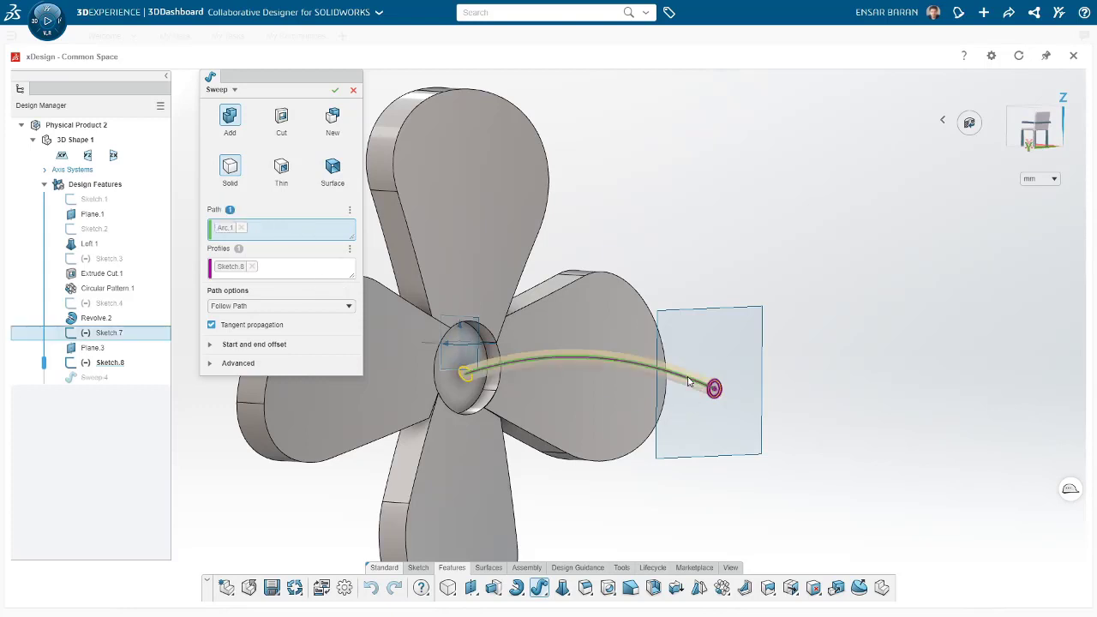
{"action": "left_click", "coordinate": [333, 91]}
{"action": "mouse_move", "coordinate": [759, 240]}
{"action": "middle_mouse_down"}
{"action": "mouse_move", "coordinate": [859, 232]}
{"action": "mouse_move", "coordinate": [808, 233]}
{"action": "mouse_move", "coordinate": [685, 431]}
{"action": "mouse_move", "coordinate": [823, 440]}
{"action": "mouse_move", "coordinate": [817, 453]}
{"action": "mouse_move", "coordinate": [485, 416]}
{"action": "mouse_move", "coordinate": [558, 457]}
{"action": "mouse_move", "coordinate": [506, 500]}
{"action": "mouse_move", "coordinate": [911, 343]}
{"action": "middle_mouse_up"}
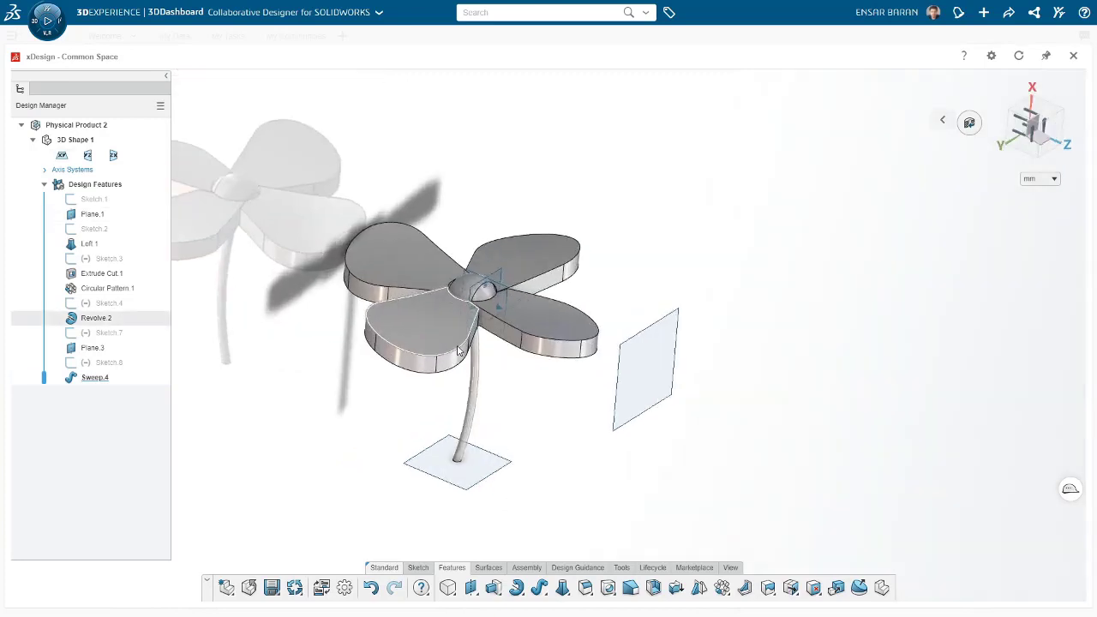
Hide reference planes and axes, then zoom and orbit to inspect the flower.
{"action": "left_click", "coordinate": [730, 567]}
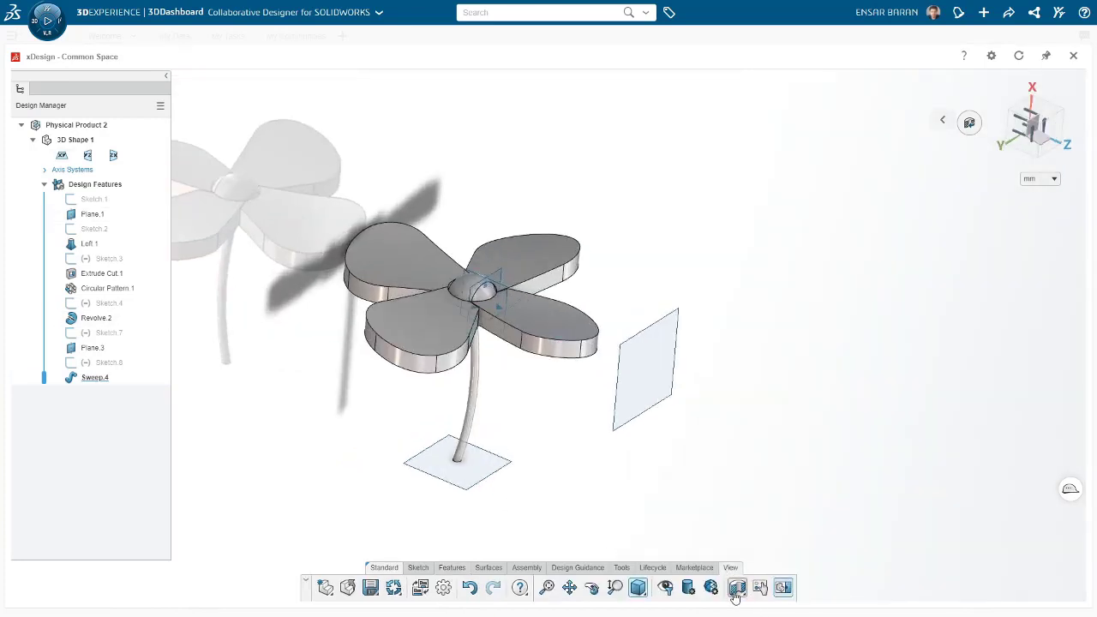
{"action": "left_click", "coordinate": [665, 588]}
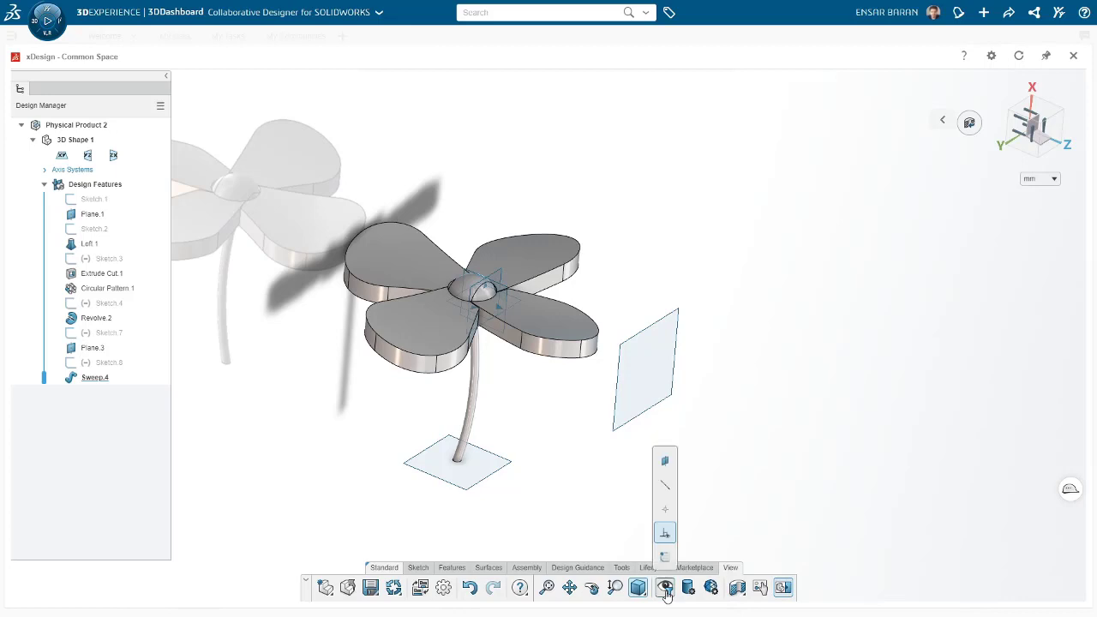
{"action": "left_click", "coordinate": [668, 466]}
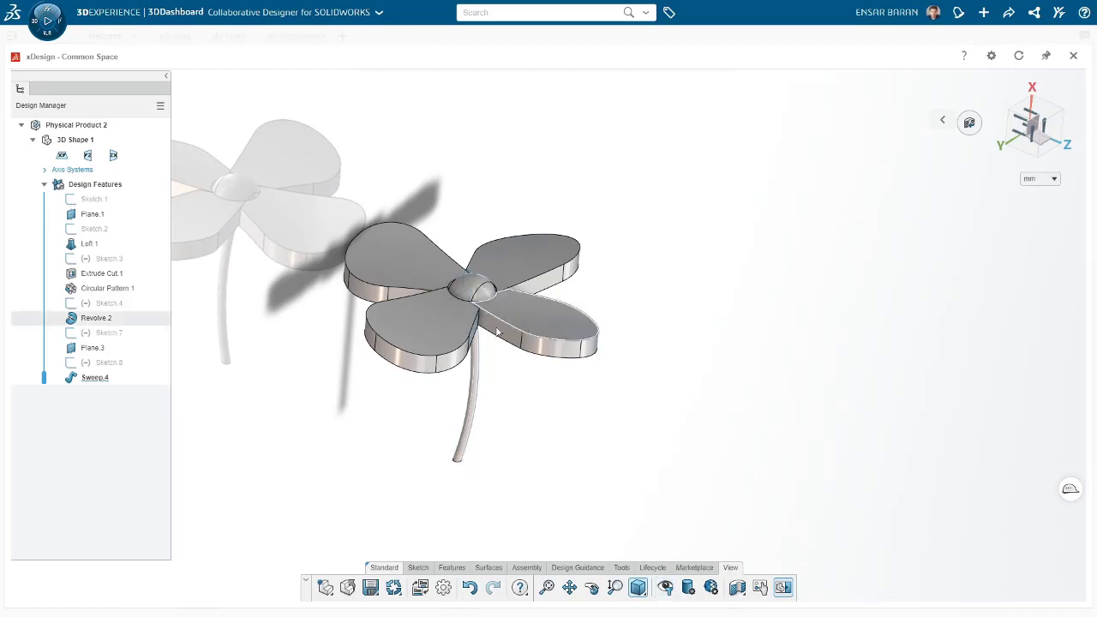
{"action": "scroll", "coordinate": [400, 317], "scroll_direction": "up", "scroll_amount": 1}
{"action": "scroll", "coordinate": [412, 323], "scroll_direction": "up", "scroll_amount": 1}
{"action": "middle_click_drag", "start_coordinate": [412, 323], "coordinate": [637, 460]}
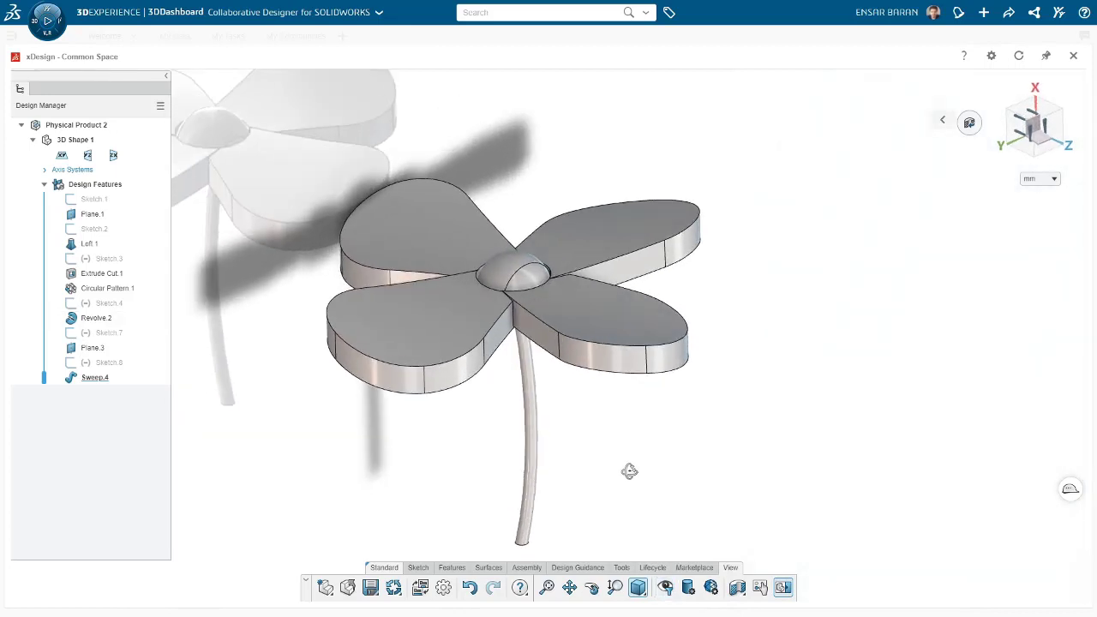